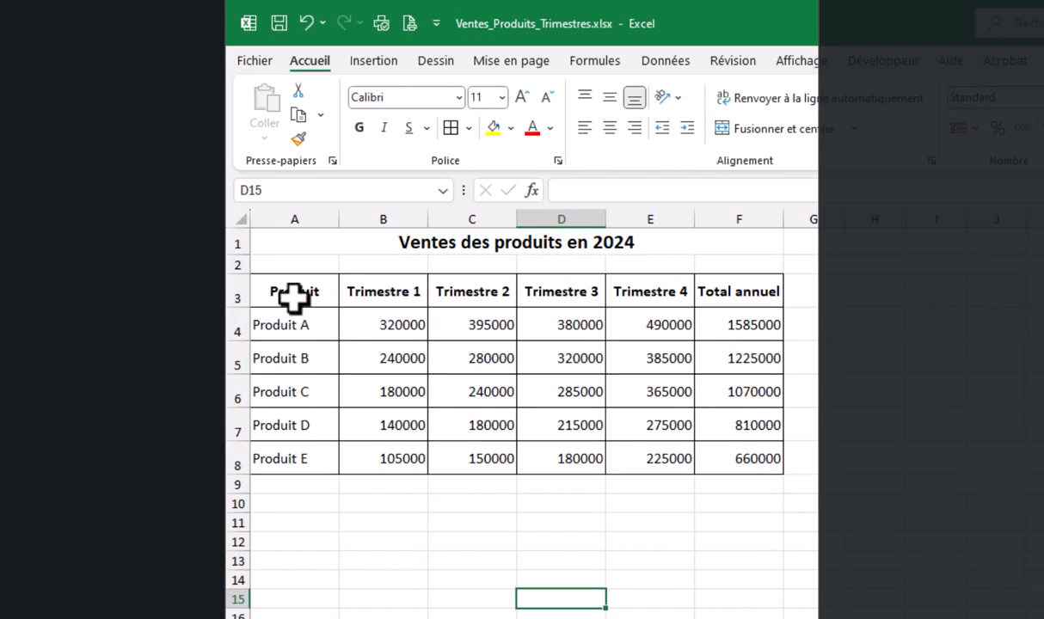
# Create a default clustered column chart on its own sheet from the range A3:E8
pyautogui.moveTo(288, 294); pyautogui.dragTo(662, 457)
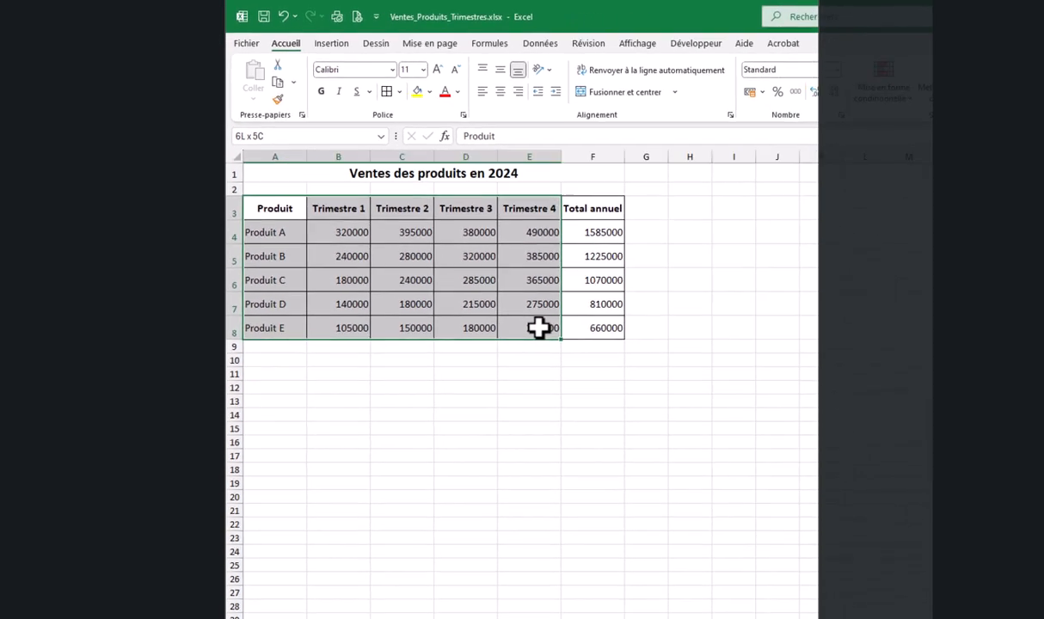
pyautogui.moveTo(538, 328); pyautogui.dragTo(538, 328)
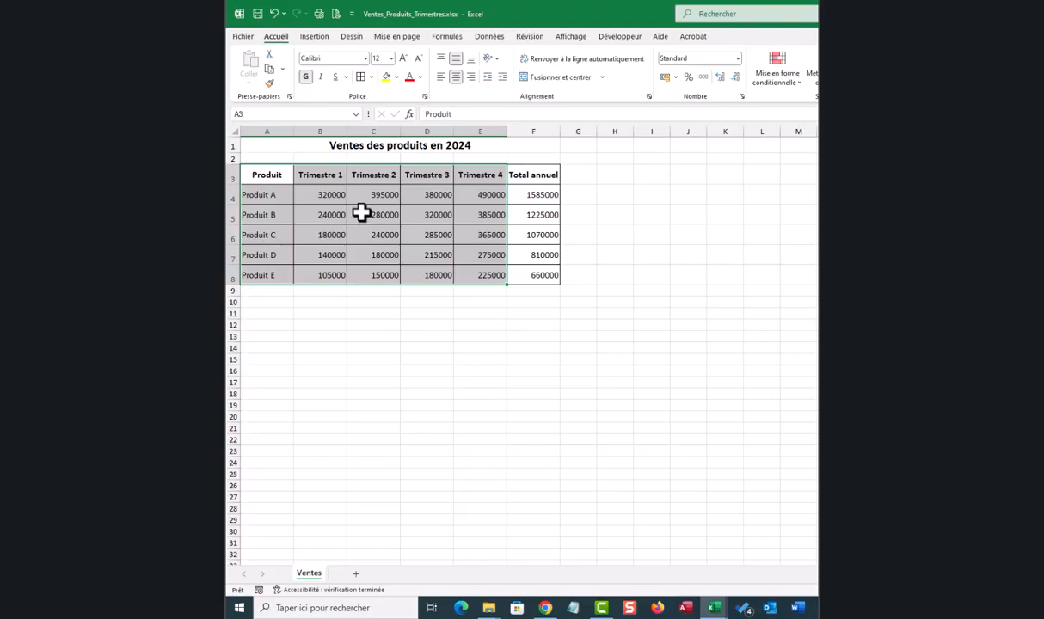
pyautogui.press('F11')
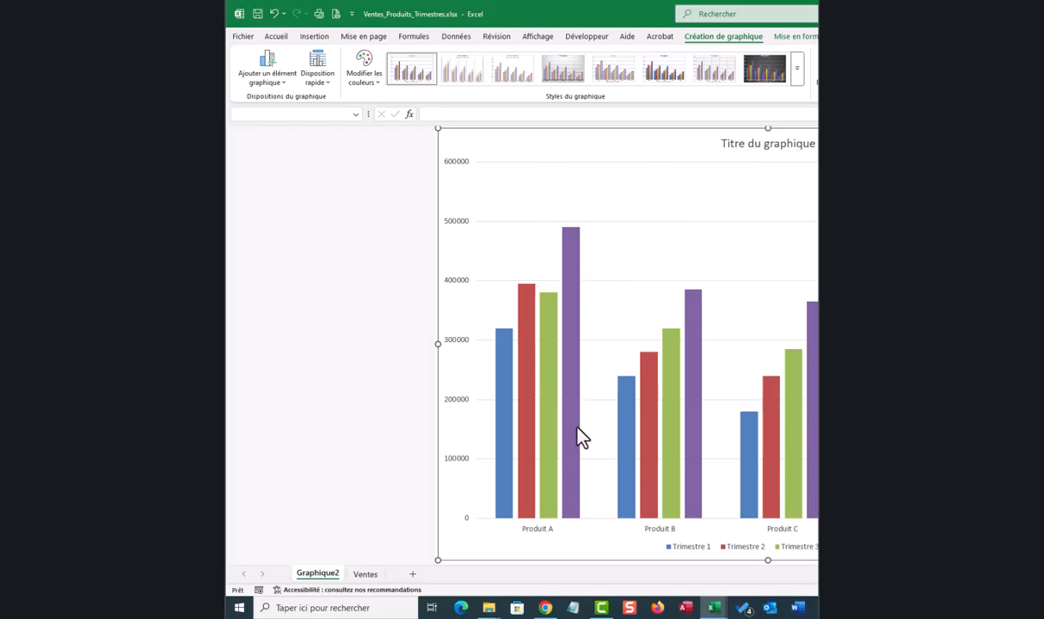
# Delete the Graphique2 chart sheet permanently
pyautogui.rightClick(305, 576)
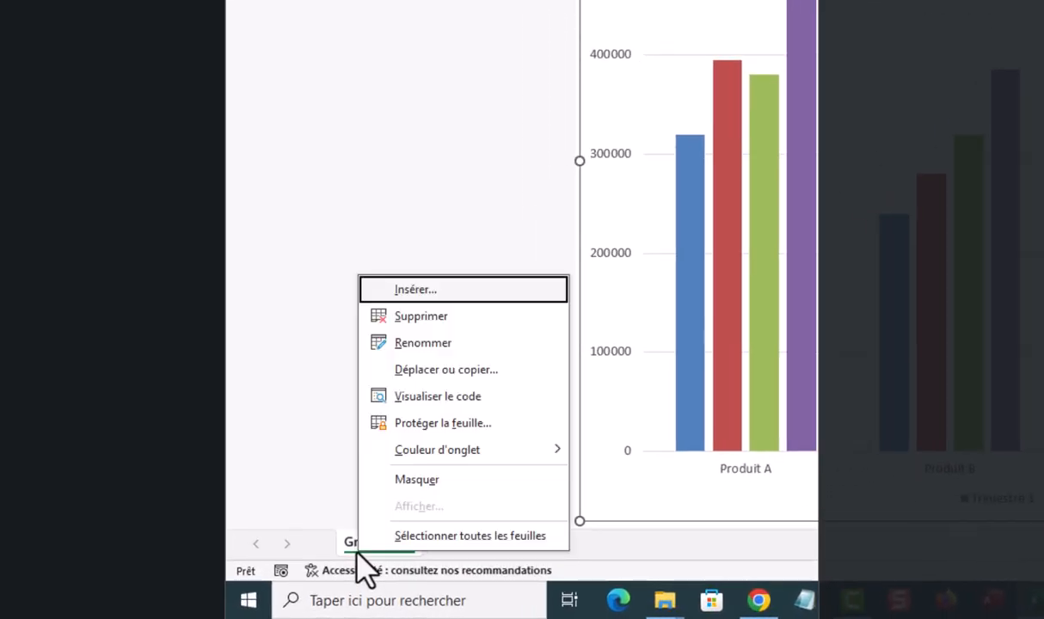
pyautogui.click(456, 318)
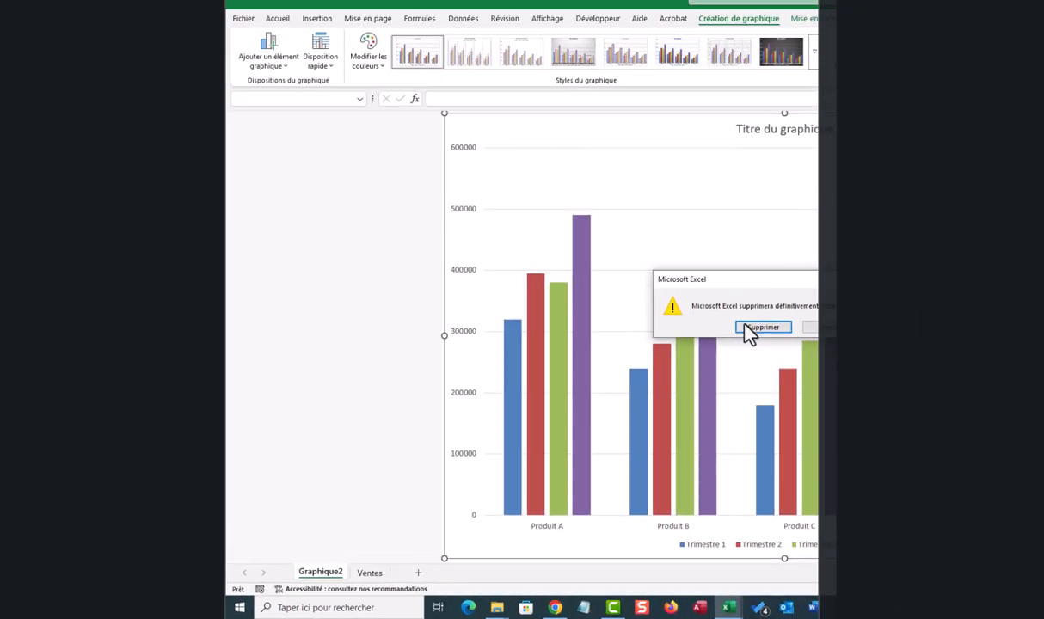
pyautogui.click(744, 326)
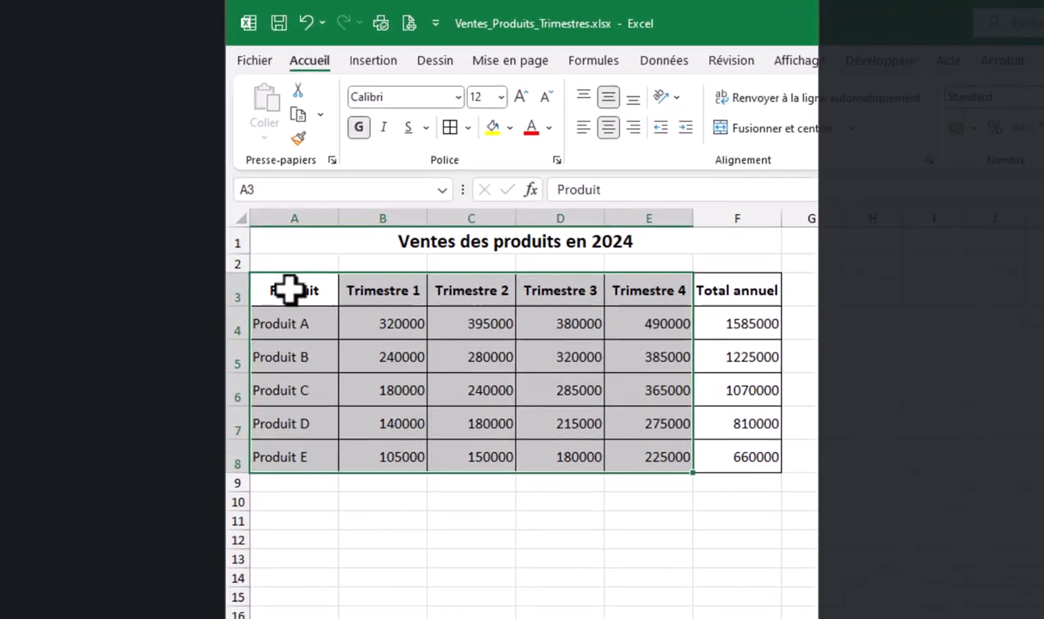
# Select A3:E8 and insert a stacked column chart using Quick Analysis
pyautogui.moveTo(286, 289); pyautogui.dragTo(645, 464)
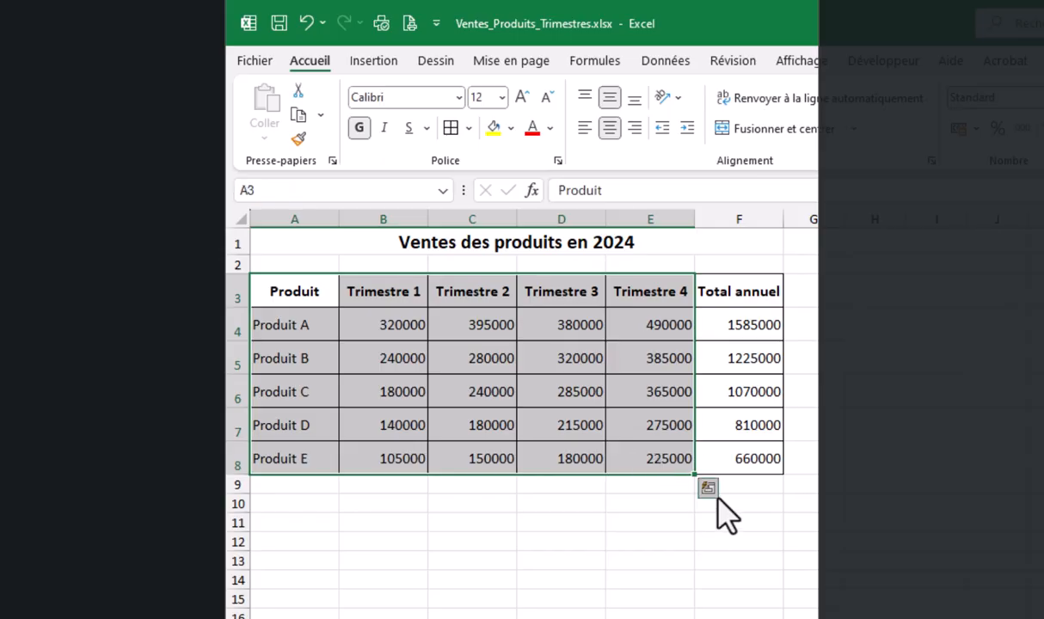
pyautogui.click(708, 489)
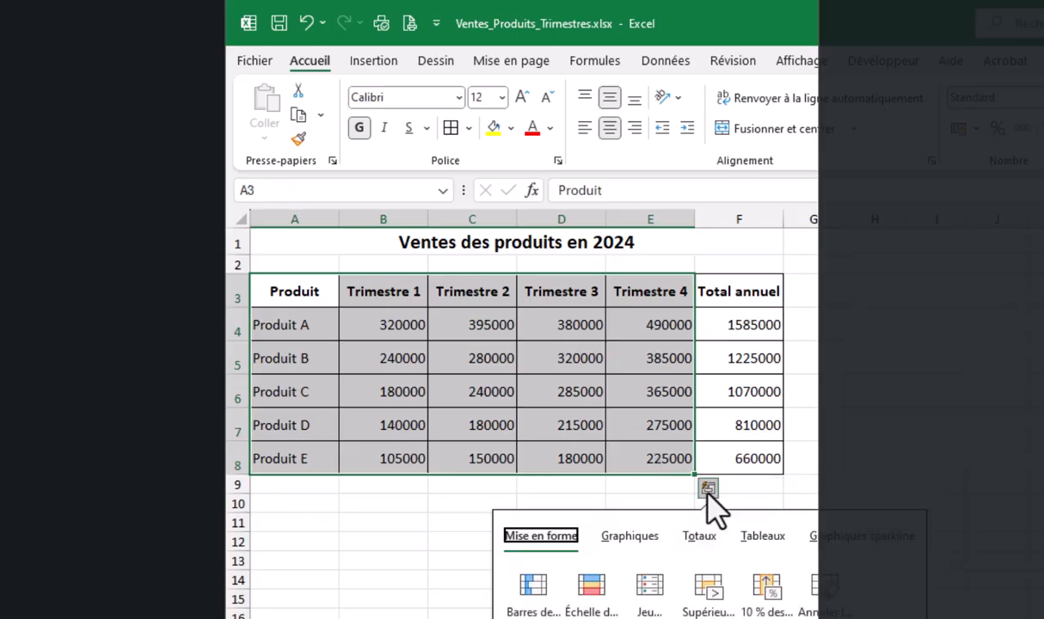
pyautogui.click(624, 537)
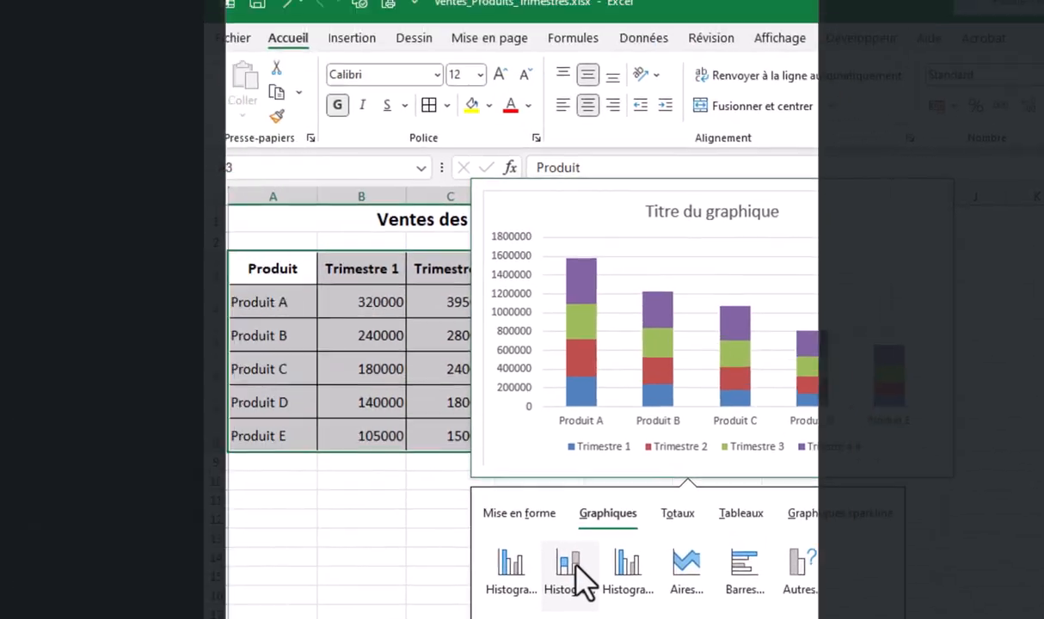
pyautogui.click(275, 262)
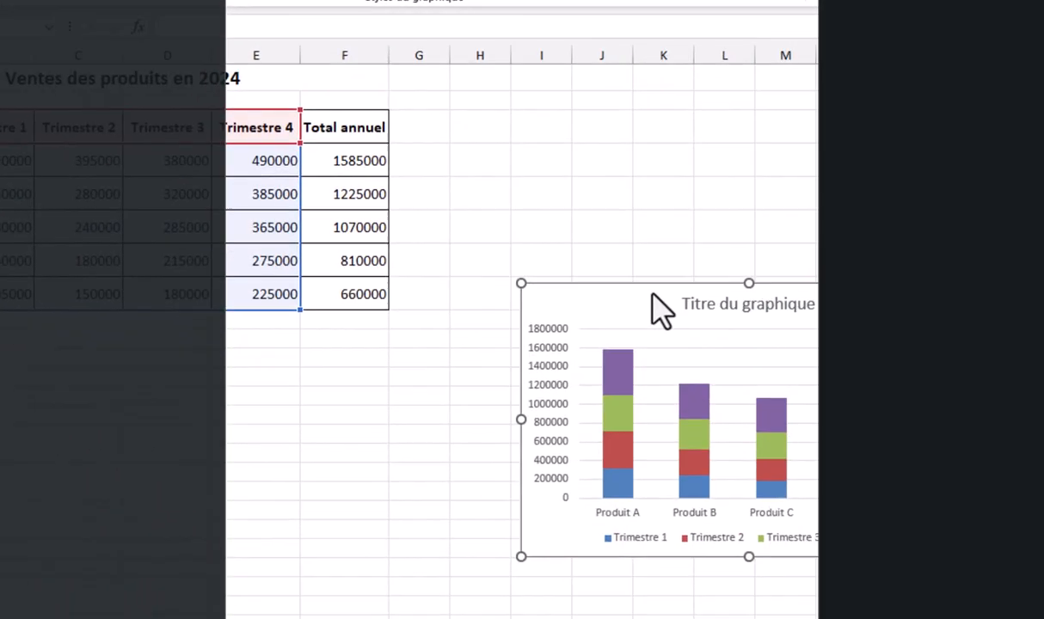
# Move the stacked column chart beneath the sales table and delete it
pyautogui.moveTo(1040, 458); pyautogui.dragTo(433, 504)
pyautogui.click(418, 389)
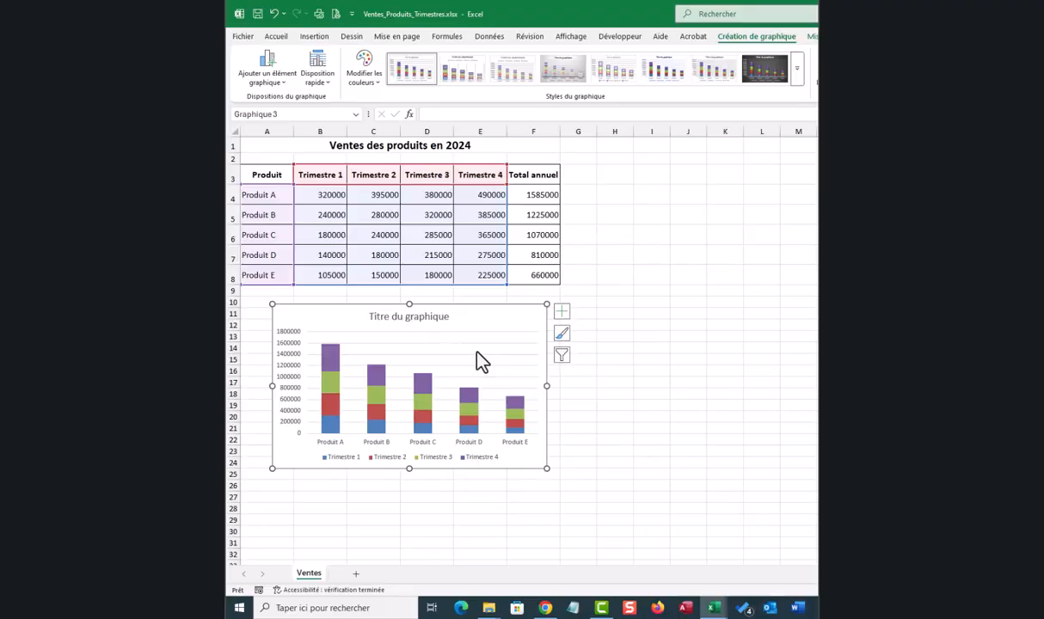
pyautogui.press('Delete')
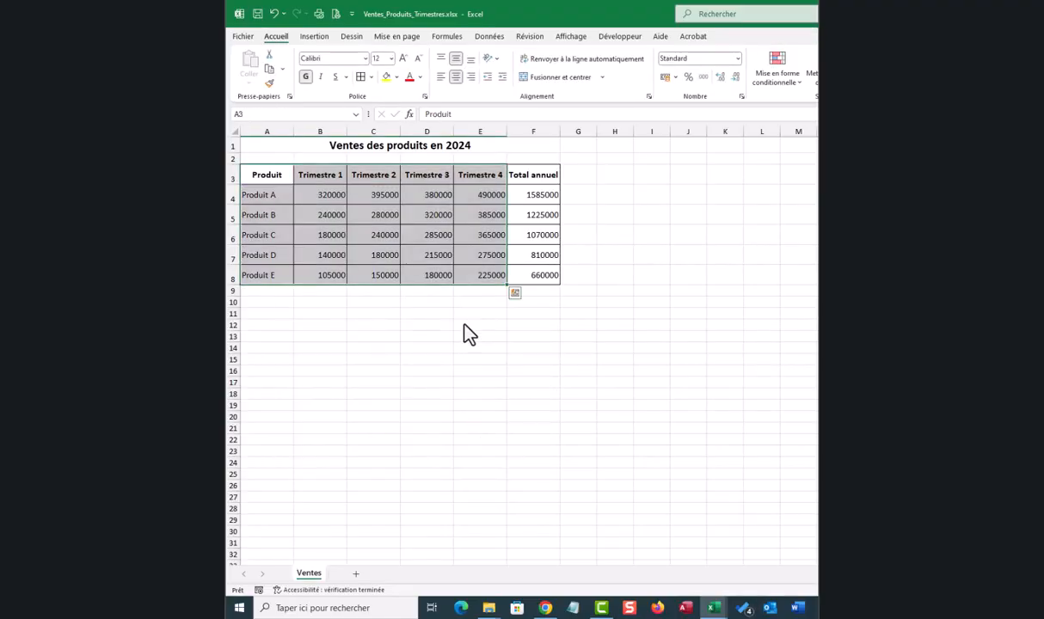
# Review the column, bar and pie chart types that can be inserted for the selected sales data
pyautogui.click(309, 38)
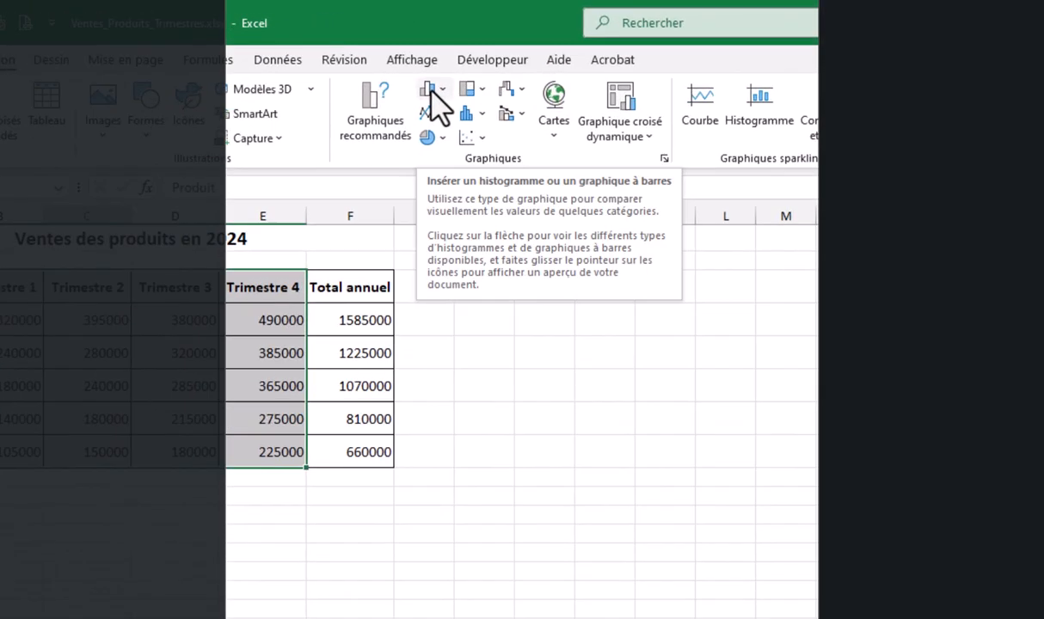
pyautogui.click(541, 68)
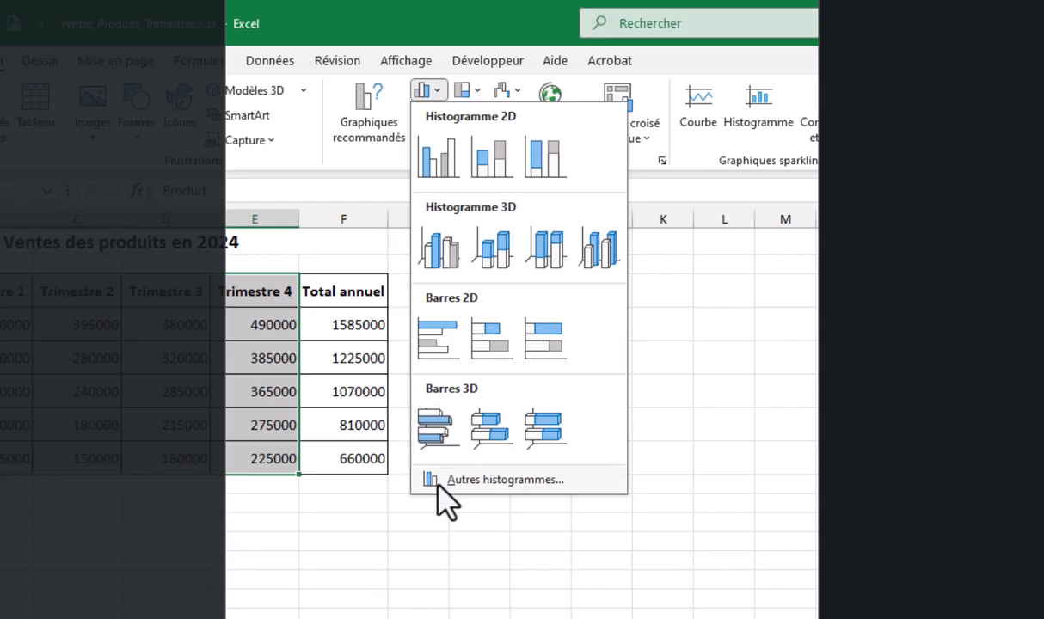
pyautogui.click(439, 22)
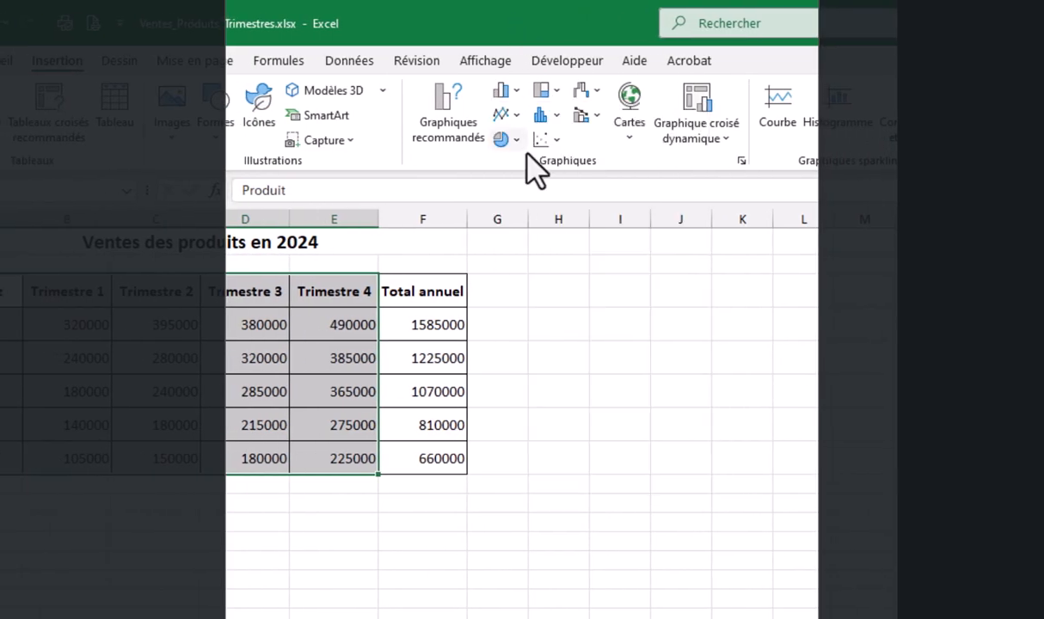
pyautogui.click(515, 141)
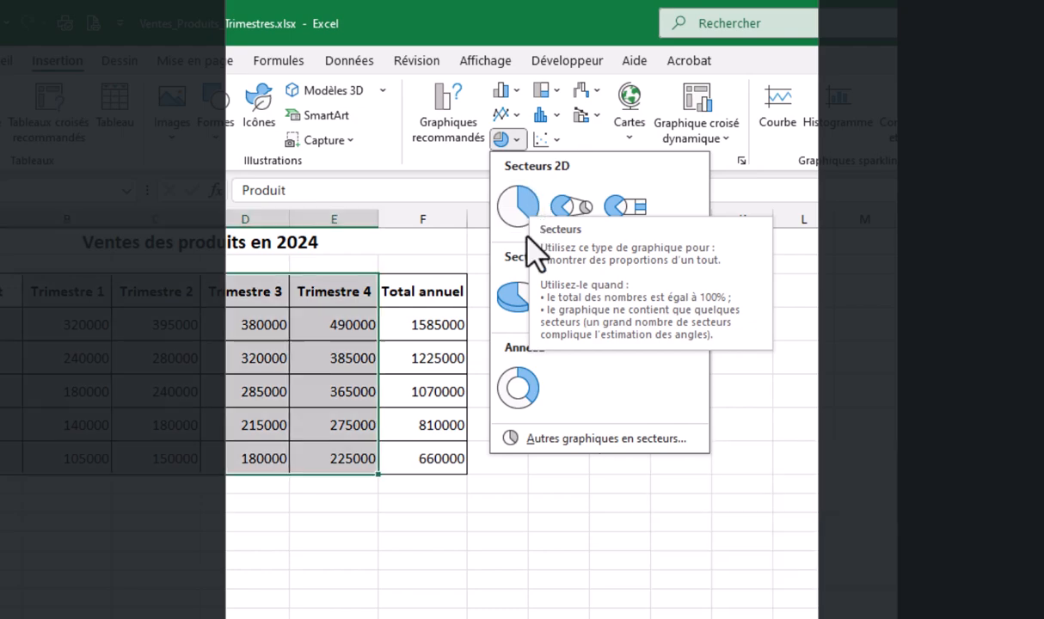
pyautogui.click(496, 12)
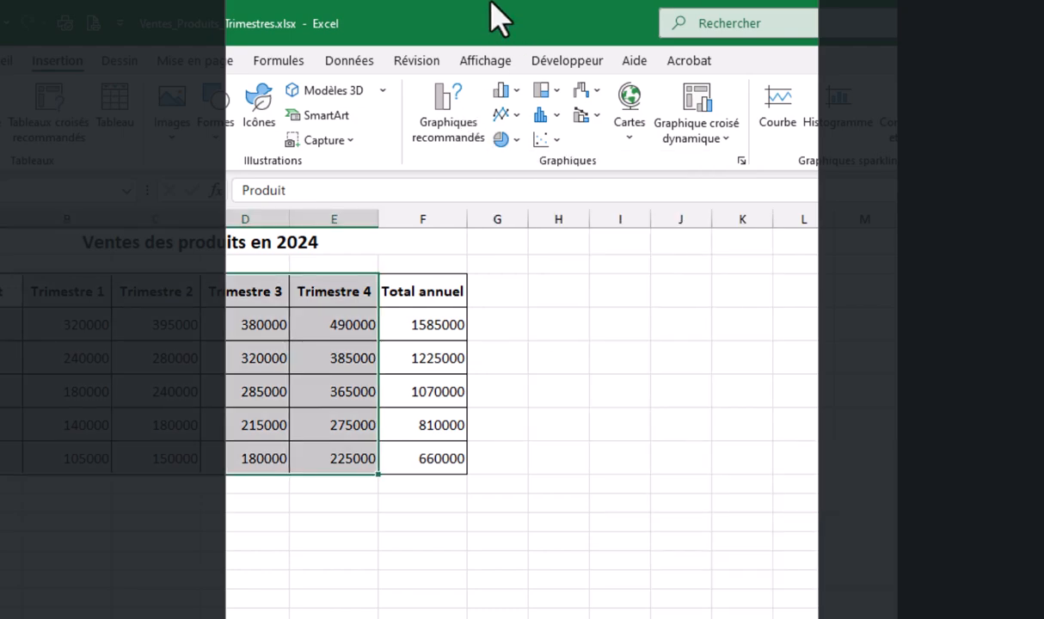
# Open the recommended charts for the selected range, look through the suggestions and choose Histogramme groupé
pyautogui.click(450, 119)
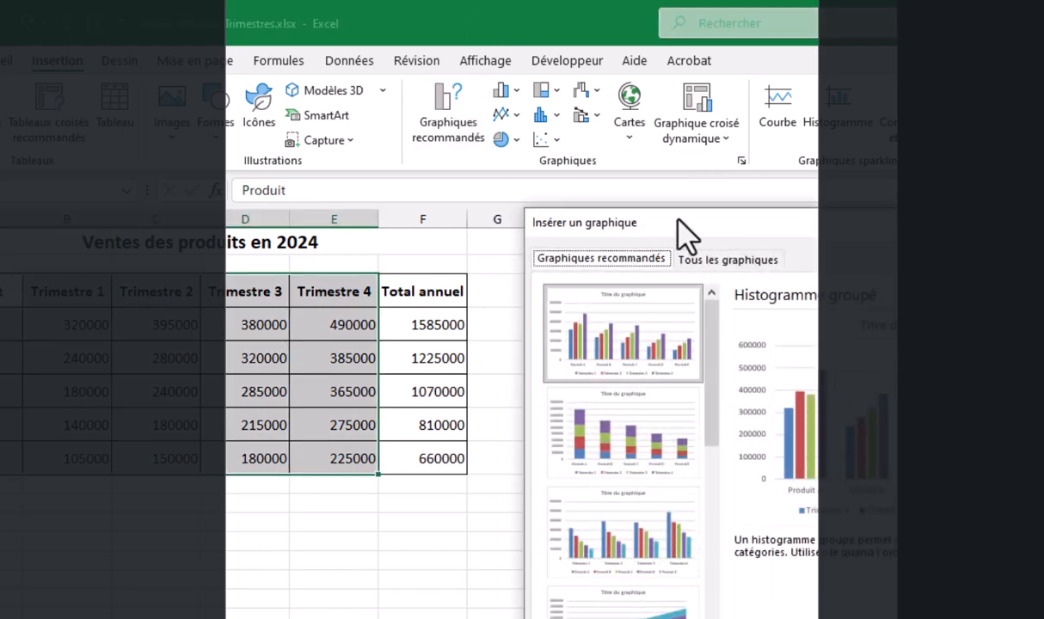
pyautogui.moveTo(679, 223); pyautogui.dragTo(256, 543)
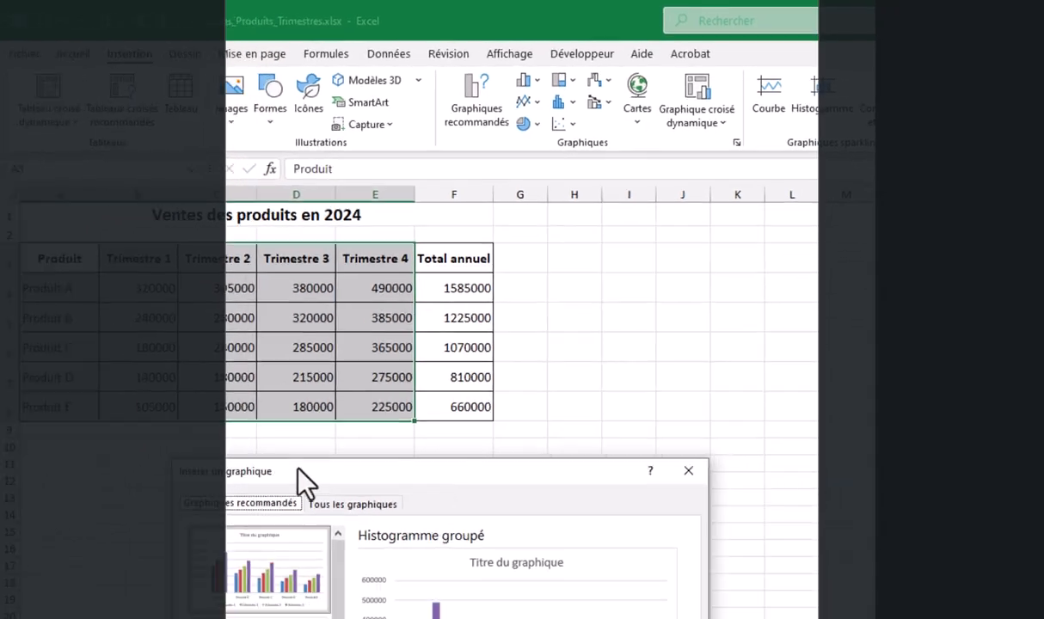
pyautogui.moveTo(298, 469); pyautogui.dragTo(162, 435)
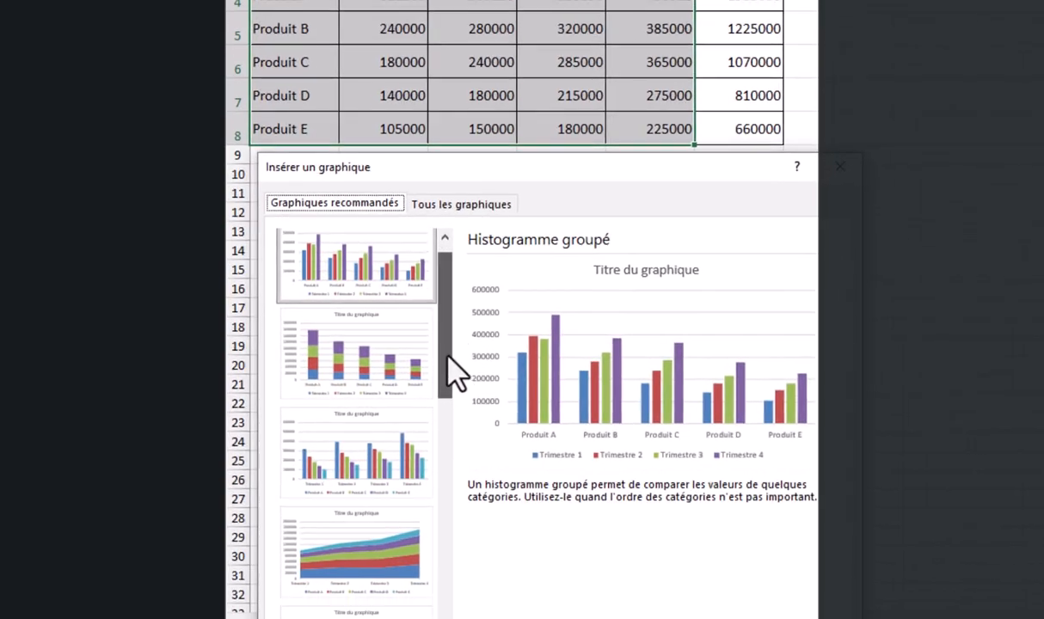
pyautogui.moveTo(359, 412); pyautogui.dragTo(357, 463)
pyautogui.moveTo(447, 456); pyautogui.dragTo(460, 326)
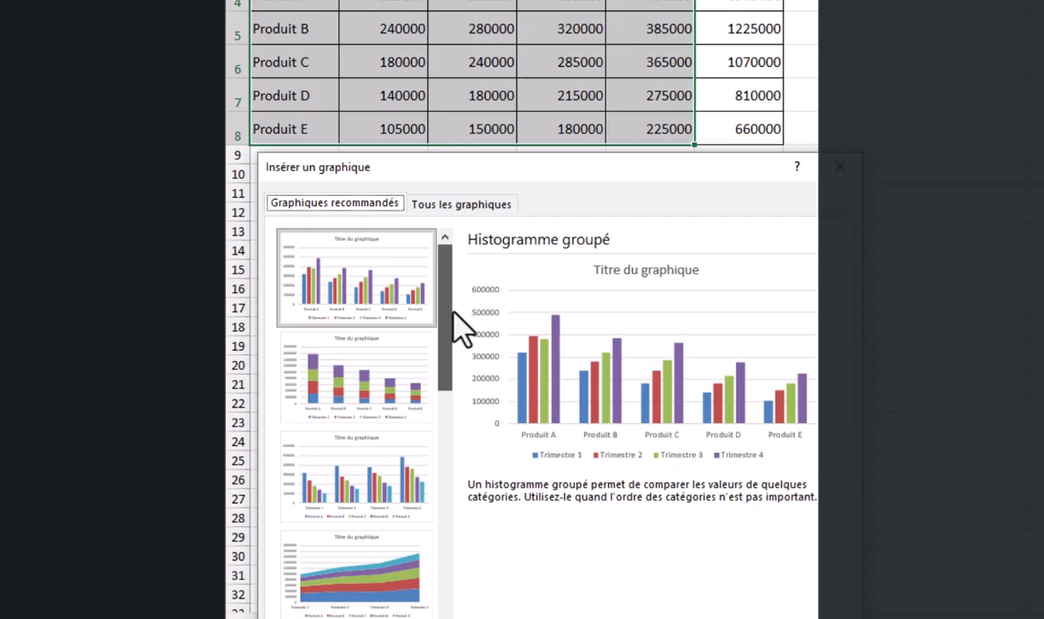
pyautogui.click(344, 293)
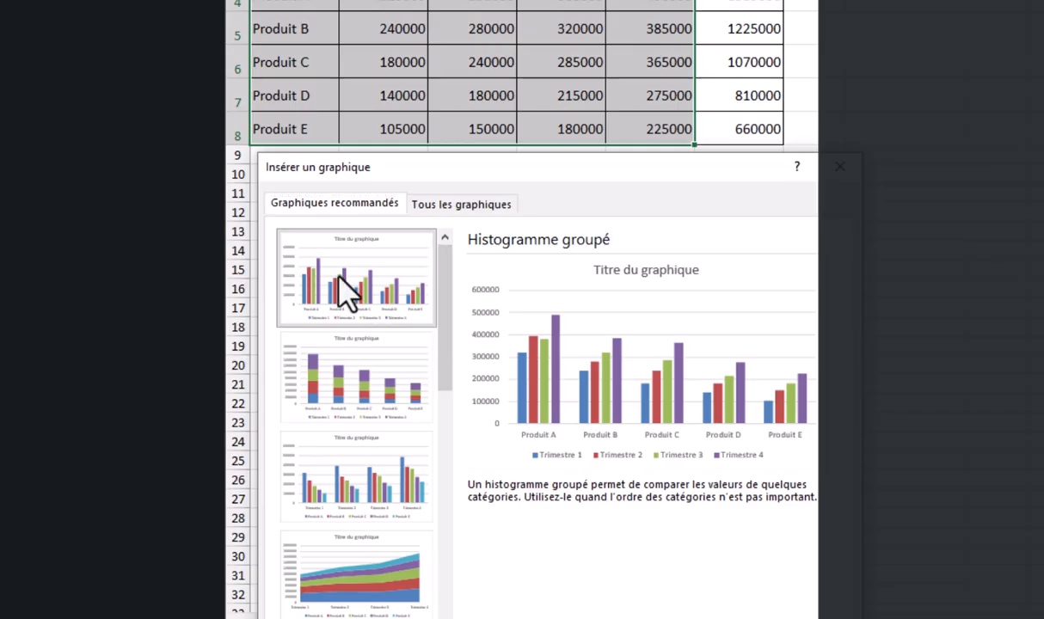
# Browse the full list of chart types, previewing Courbe, Secteurs, Barres, Aires, XY (nuage de points) and Boursier
pyautogui.moveTo(526, 189); pyautogui.dragTo(593, 33)
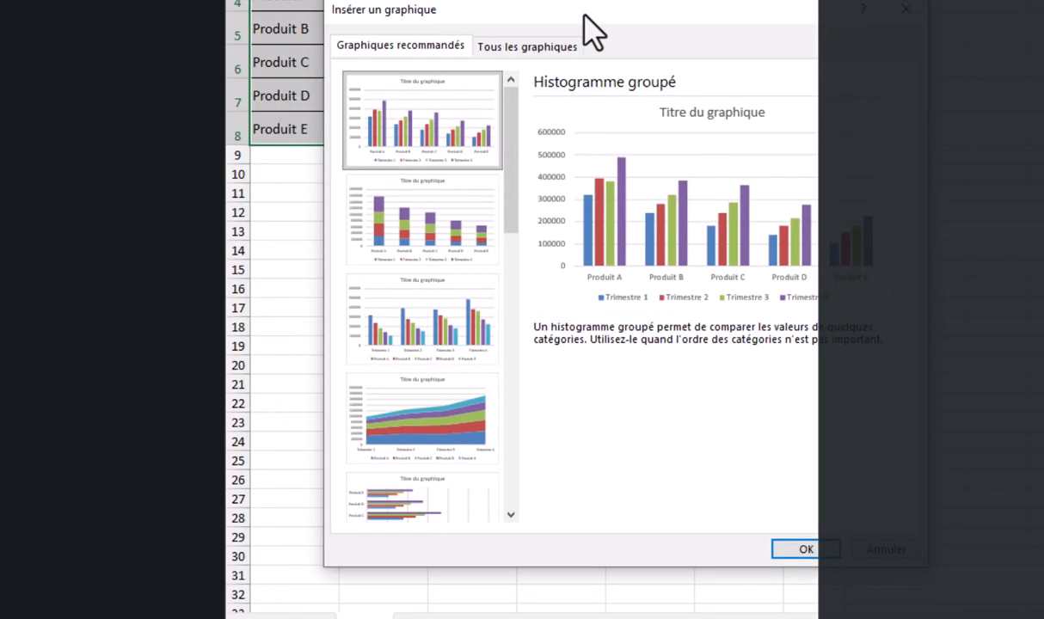
pyautogui.click(516, 48)
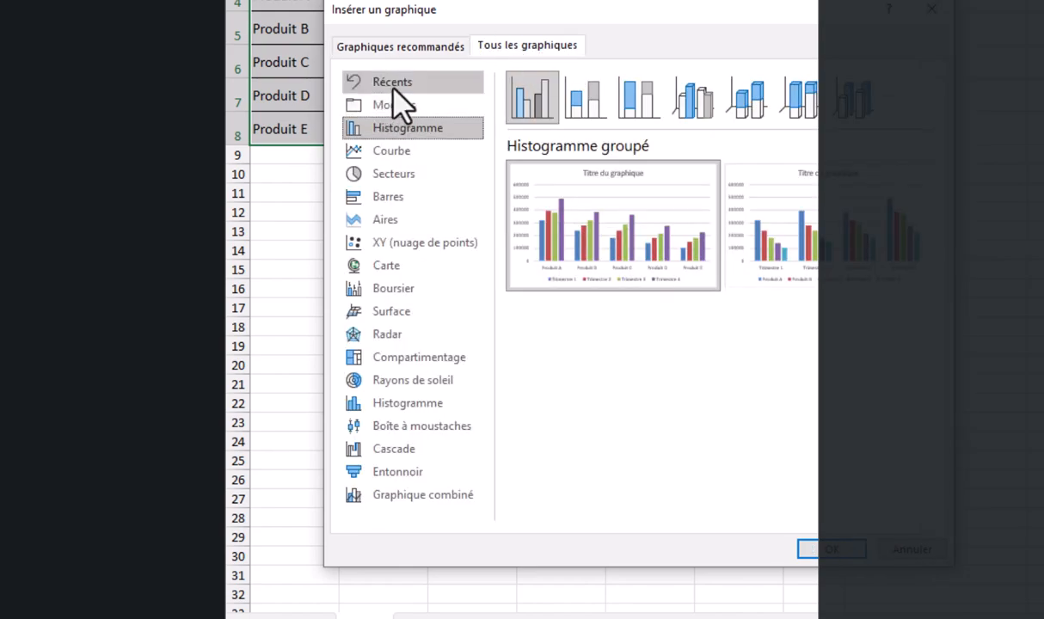
pyautogui.click(391, 150)
pyautogui.click(392, 177)
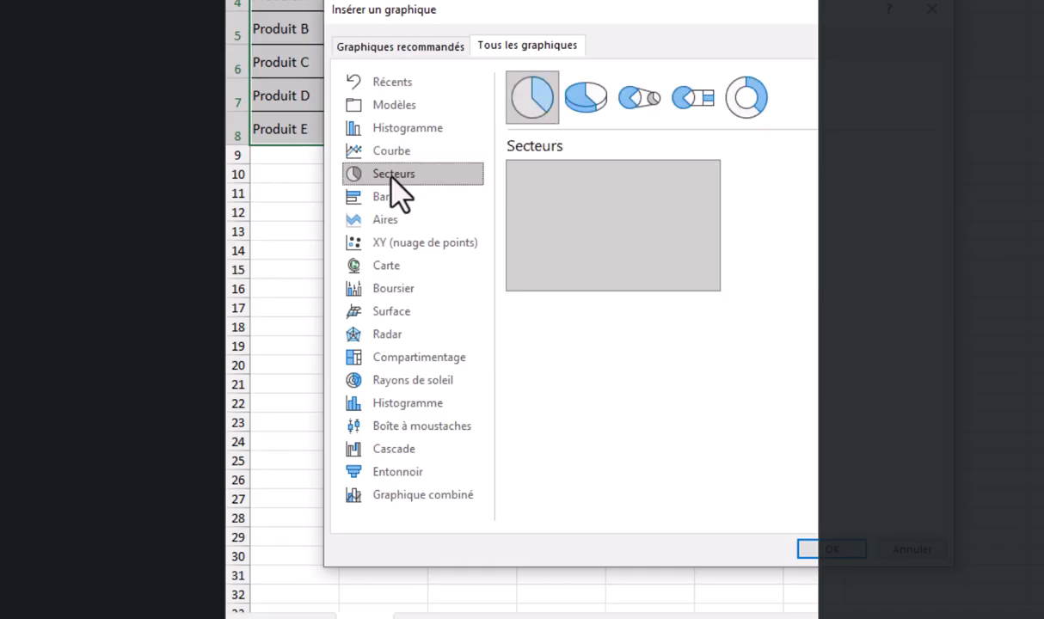
pyautogui.click(388, 198)
pyautogui.click(389, 222)
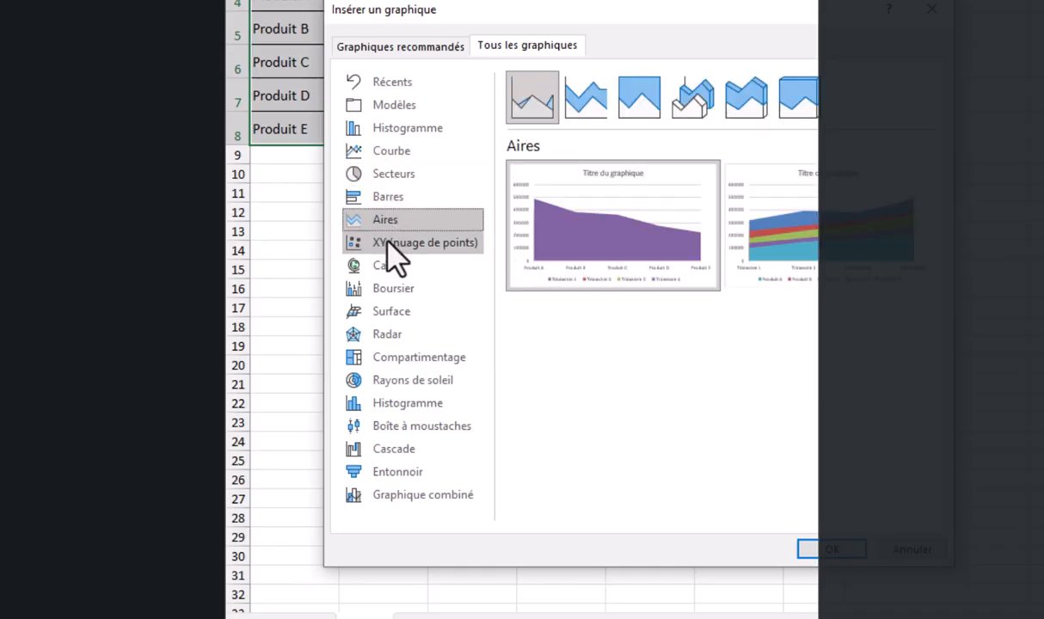
pyautogui.click(388, 244)
pyautogui.click(392, 289)
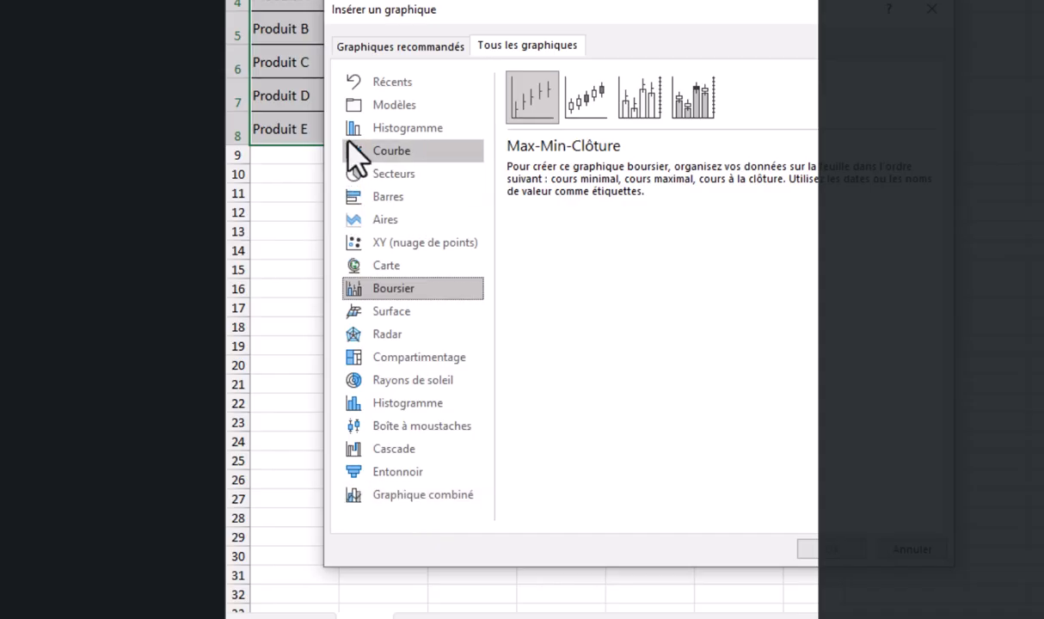
# Compare the Histogramme, Courbe and Secteurs previews and choose Histogramme with the Histogramme groupé subtype
pyautogui.click(377, 129)
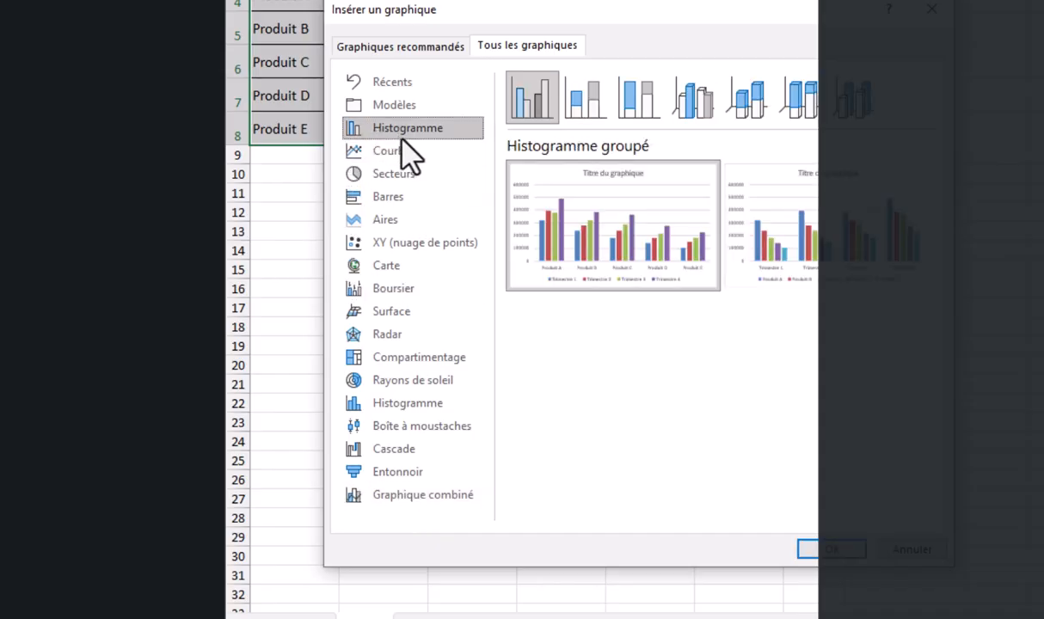
pyautogui.click(398, 155)
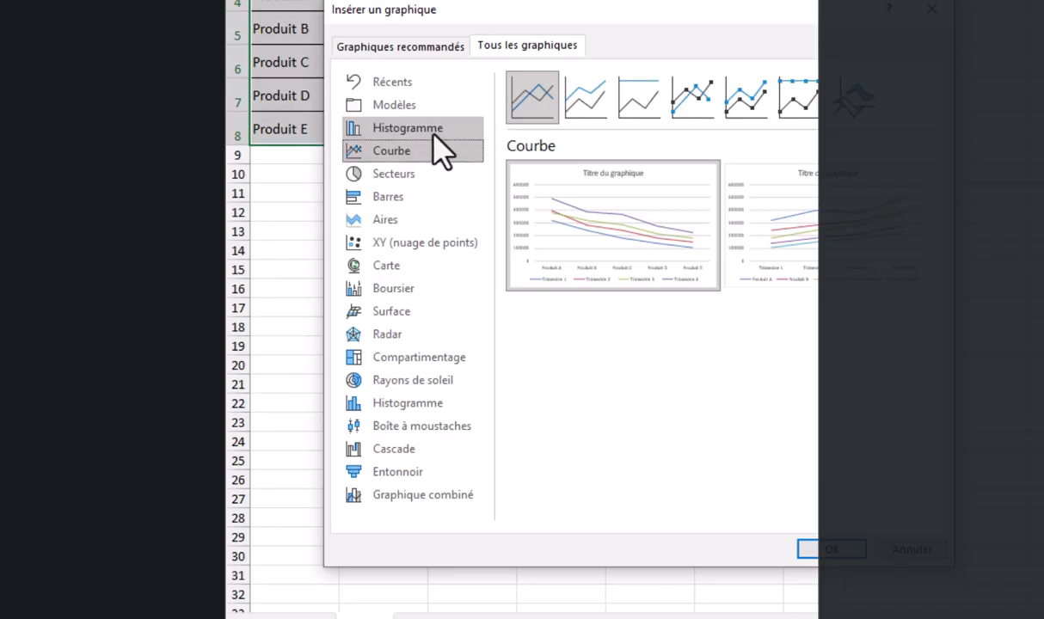
pyautogui.click(393, 174)
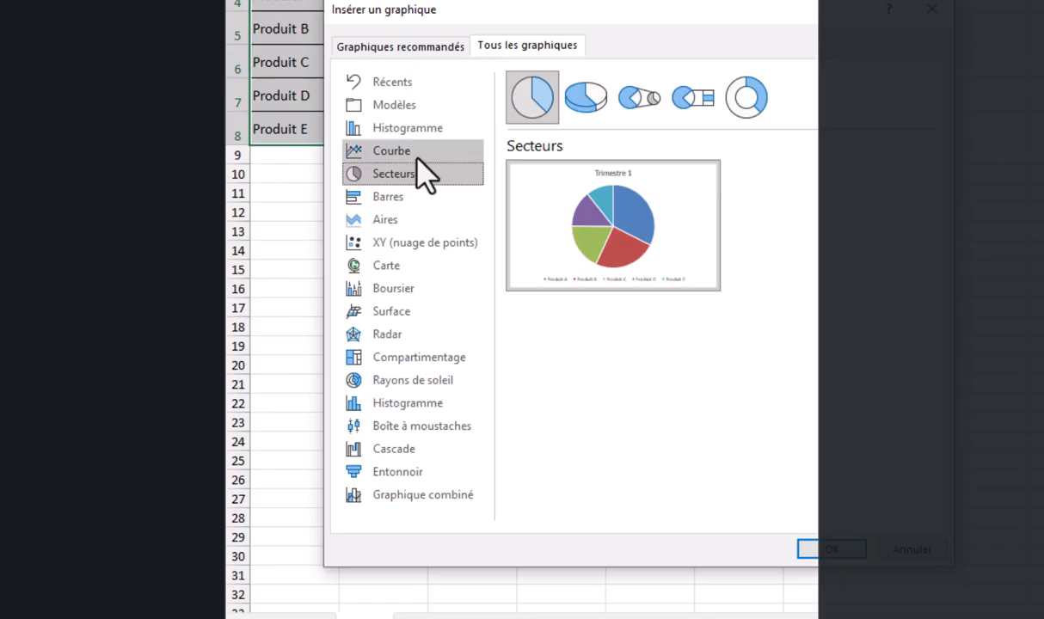
pyautogui.click(404, 152)
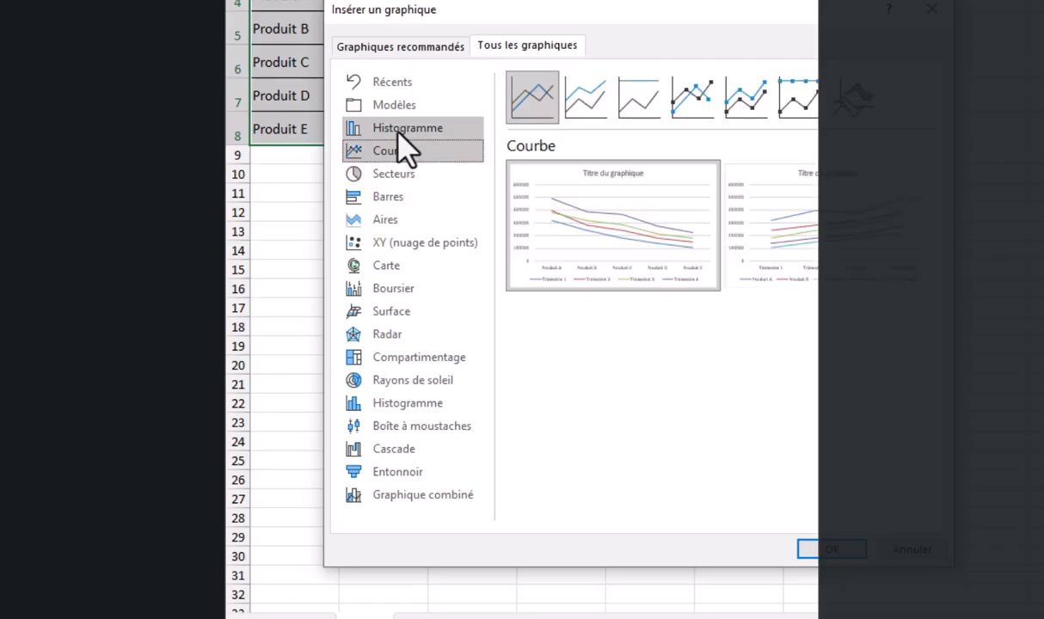
pyautogui.click(398, 134)
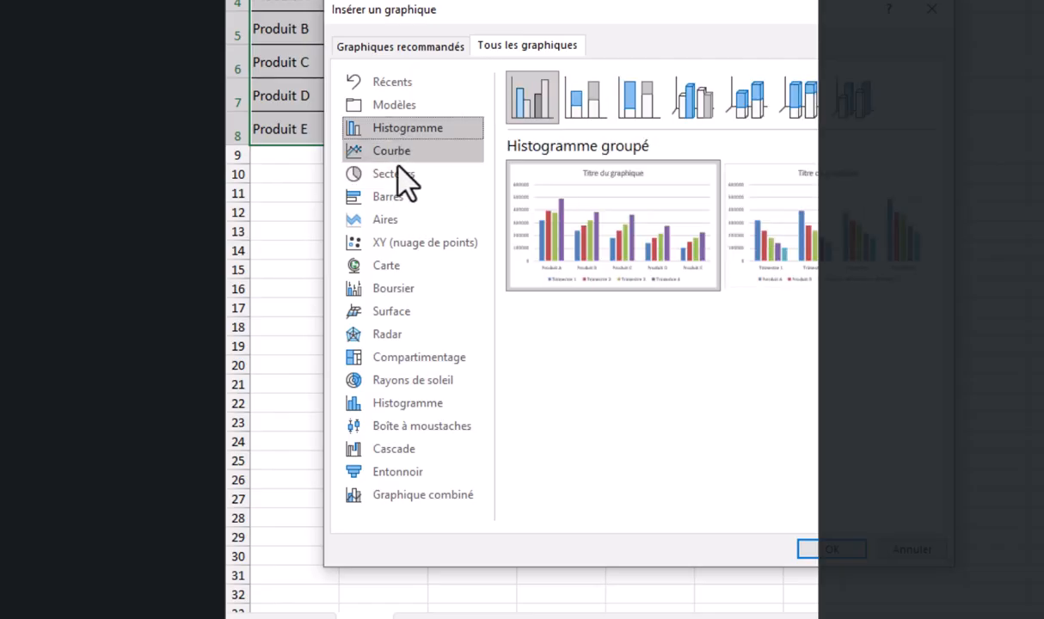
pyautogui.click(400, 172)
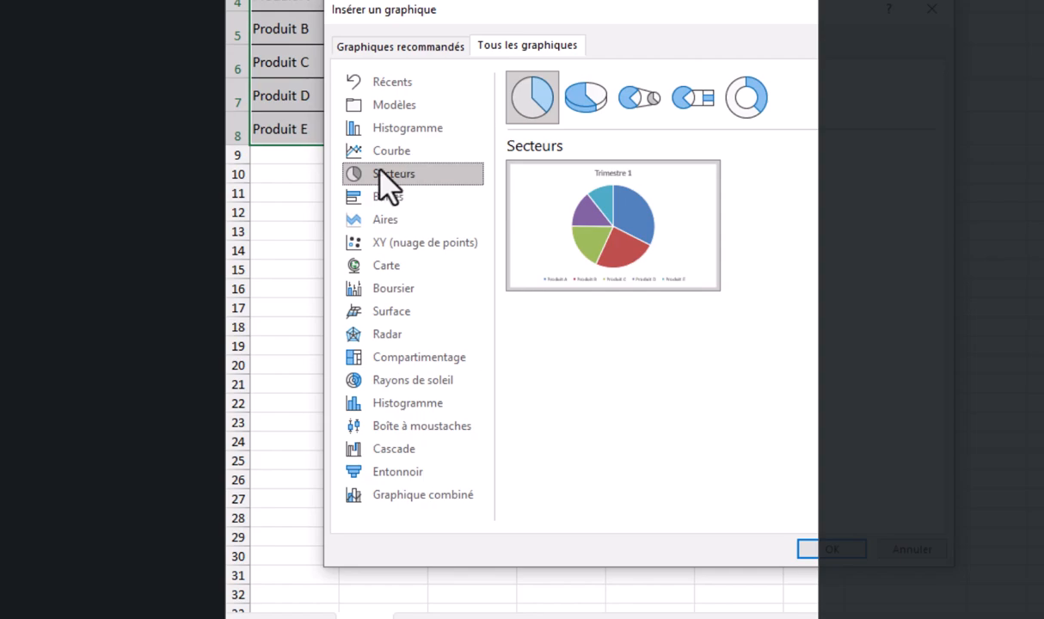
pyautogui.moveTo(625, 233)
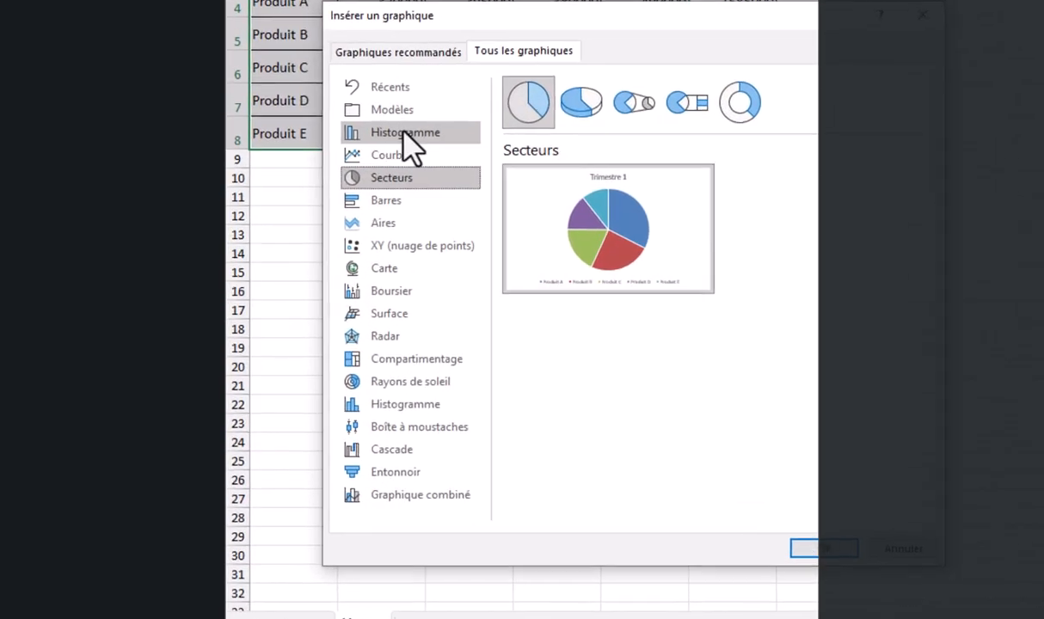
pyautogui.click(334, 274)
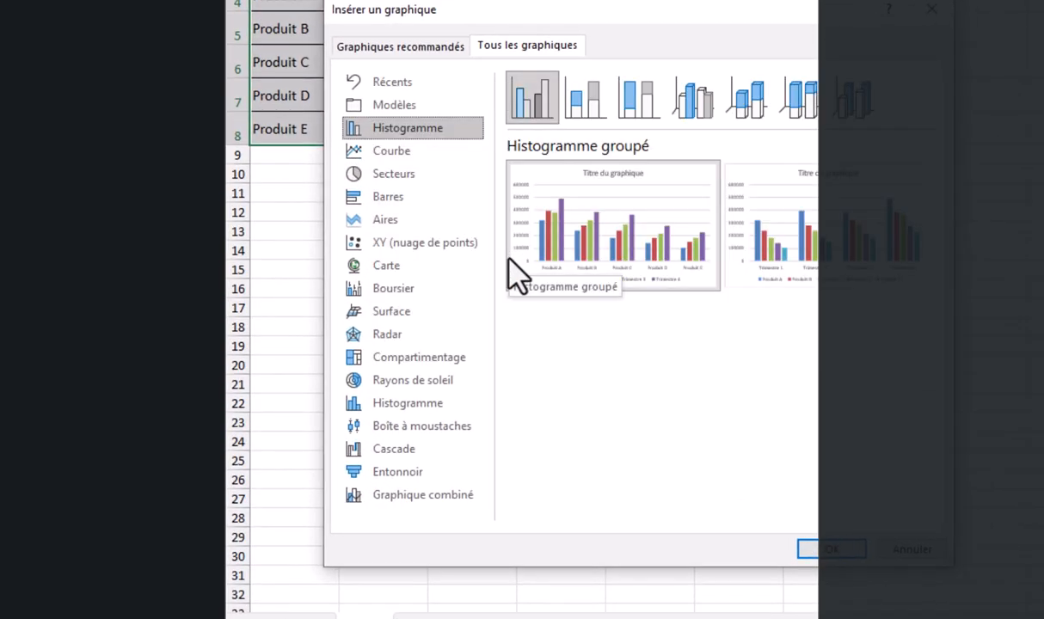
# Insert the selected Histogramme groupé chart and move it below the sales table, starting around row 11
pyautogui.moveTo(524, 275)
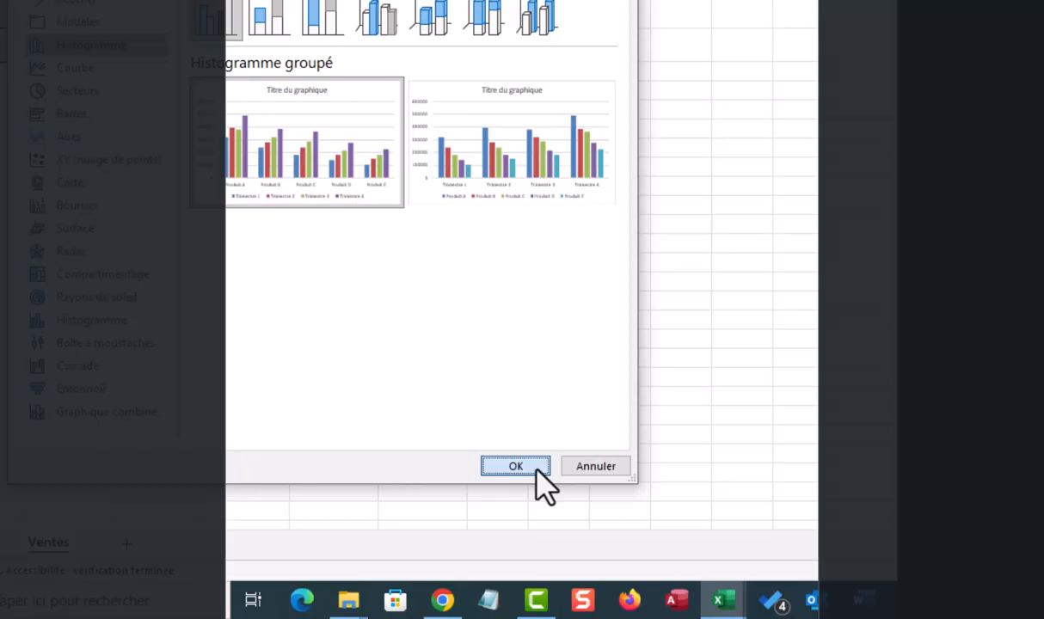
pyautogui.click(588, 526)
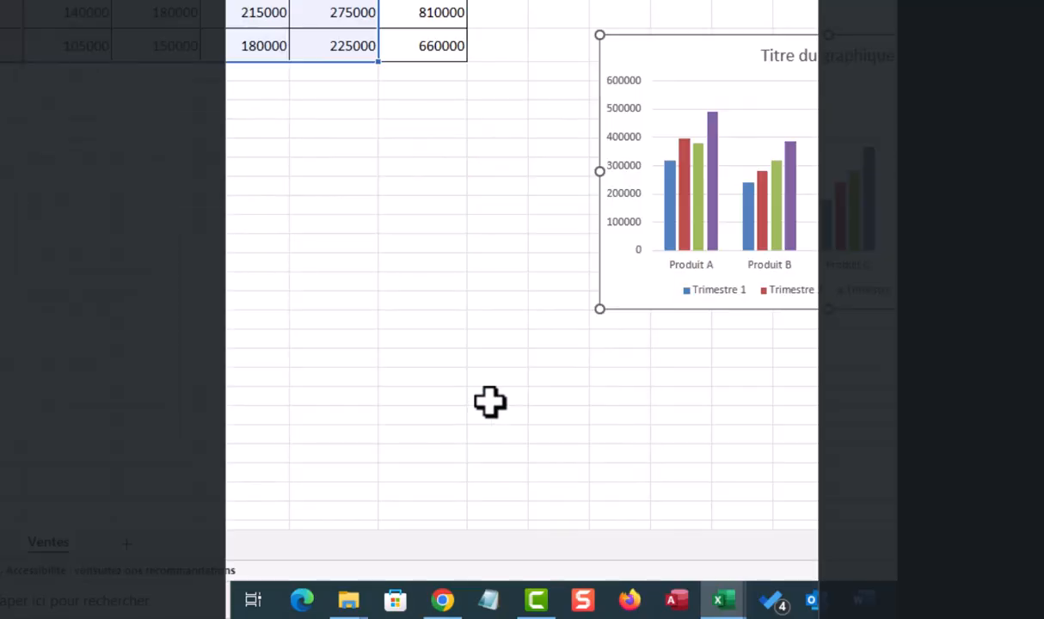
pyautogui.moveTo(723, 65); pyautogui.dragTo(116, 141)
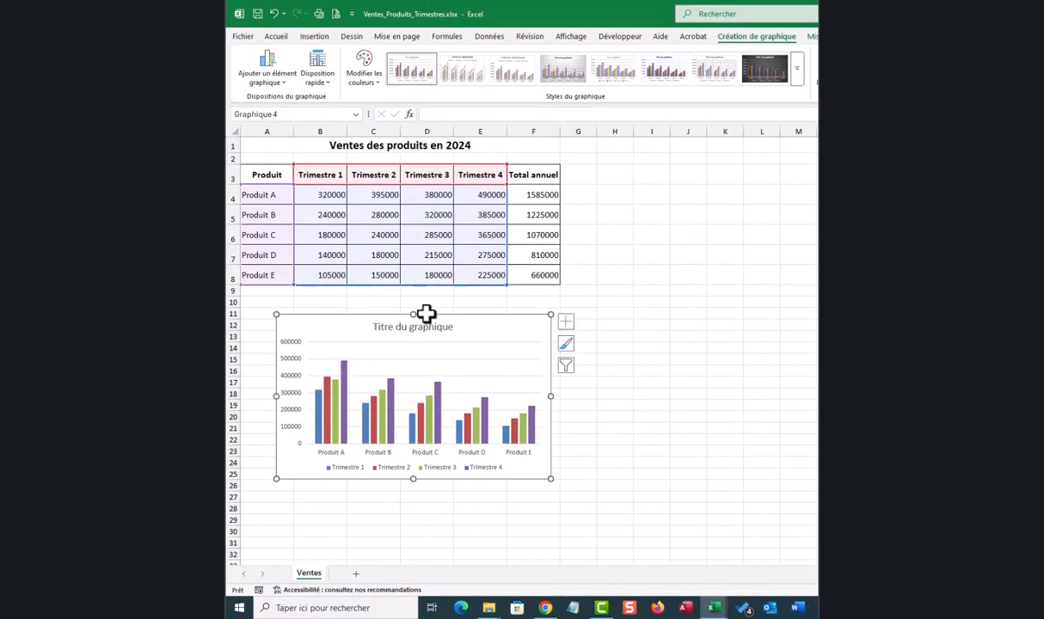
# Link the chart title to the table heading in cell A1 with the formula =Ventes!$A$1
pyautogui.click(413, 330)
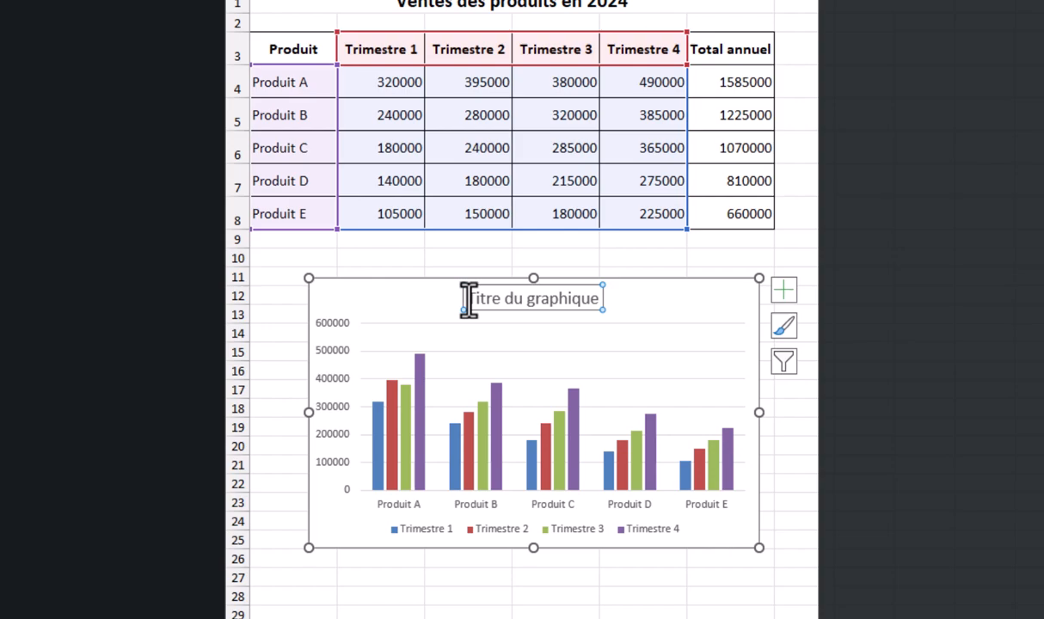
pyautogui.moveTo(374, 327); pyautogui.dragTo(490, 328)
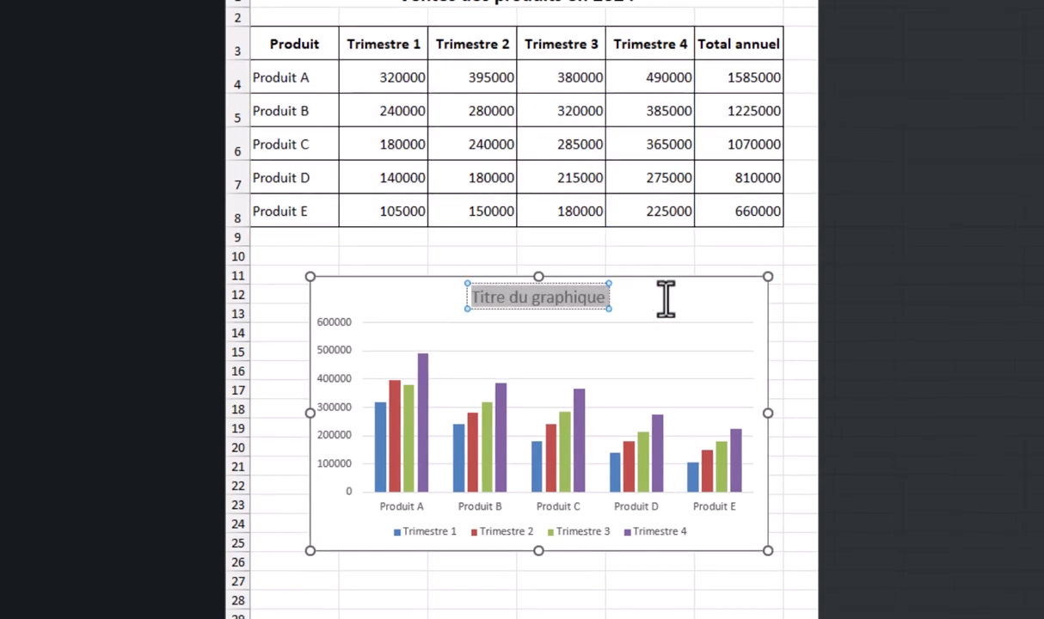
pyautogui.click(531, 322)
pyautogui.click(520, 298)
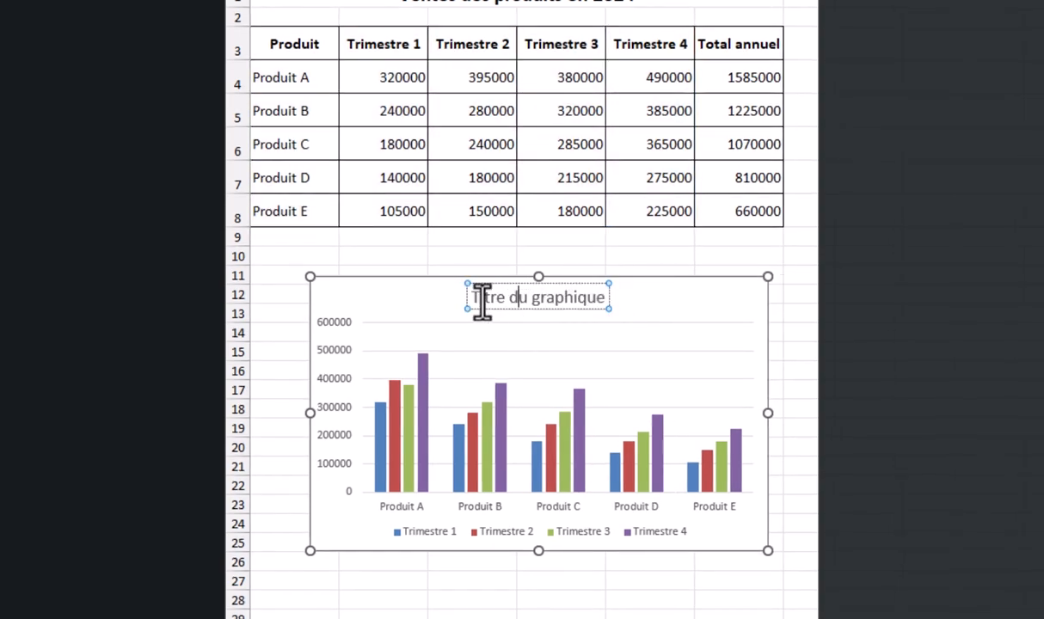
pyautogui.moveTo(472, 297); pyautogui.dragTo(599, 295)
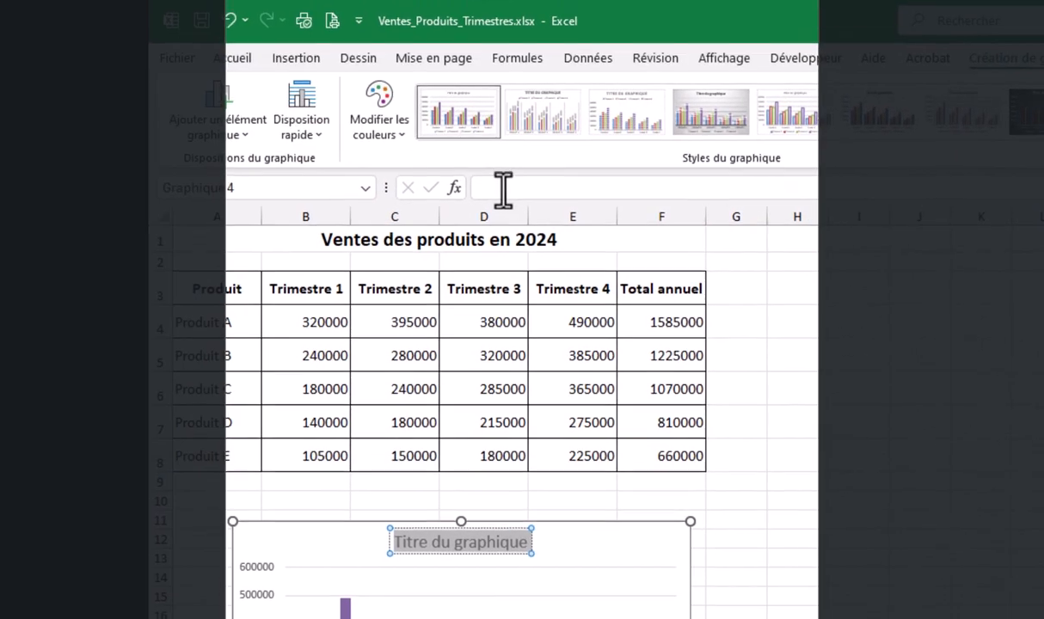
pyautogui.click(503, 190)
pyautogui.write('=')
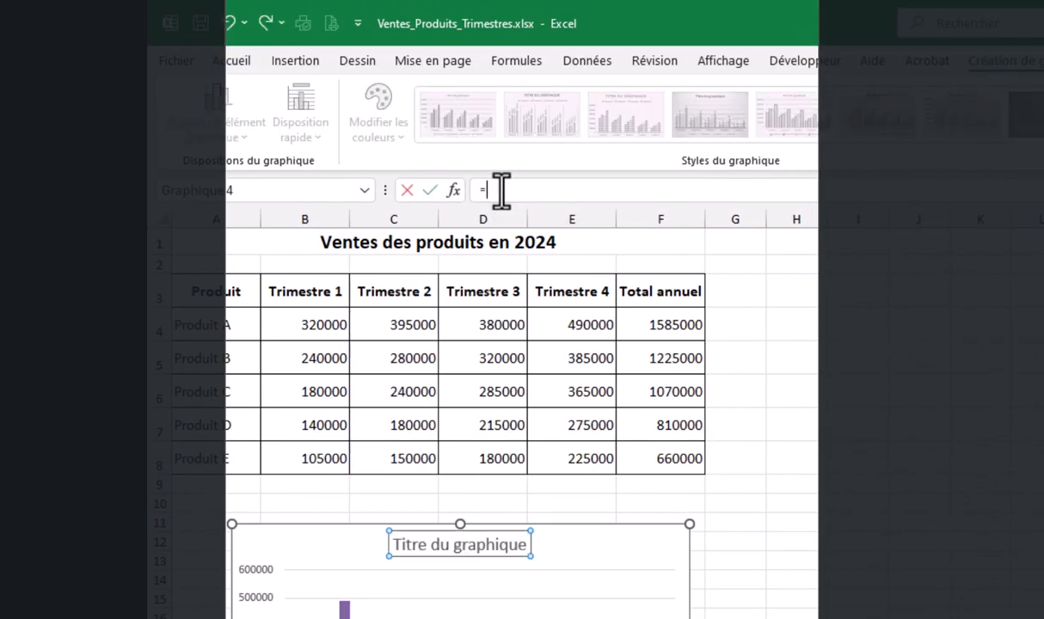
pyautogui.click(342, 247)
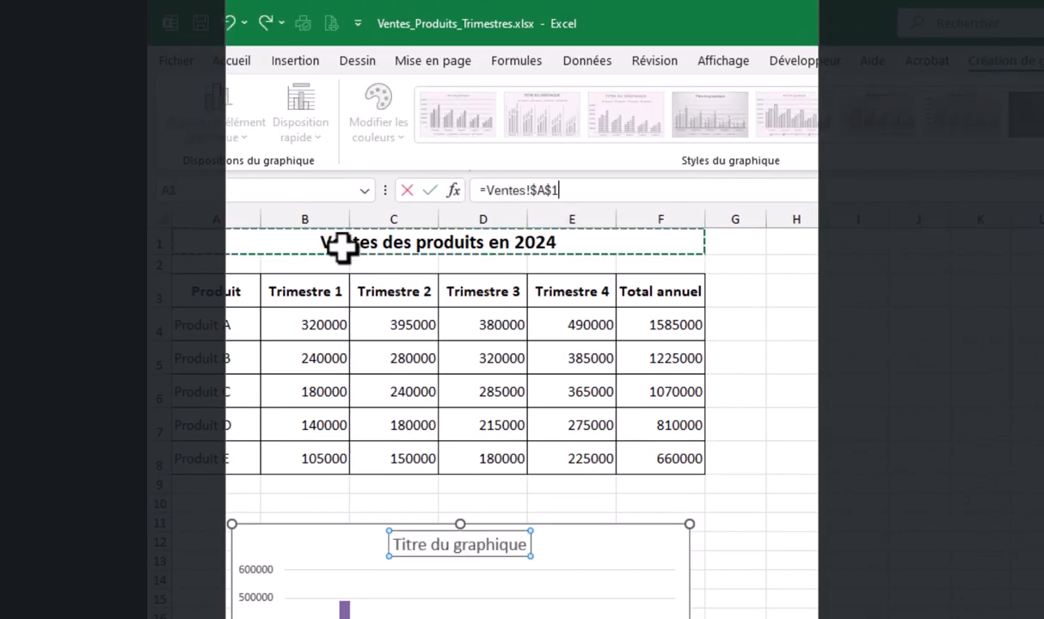
pyautogui.press('Return')
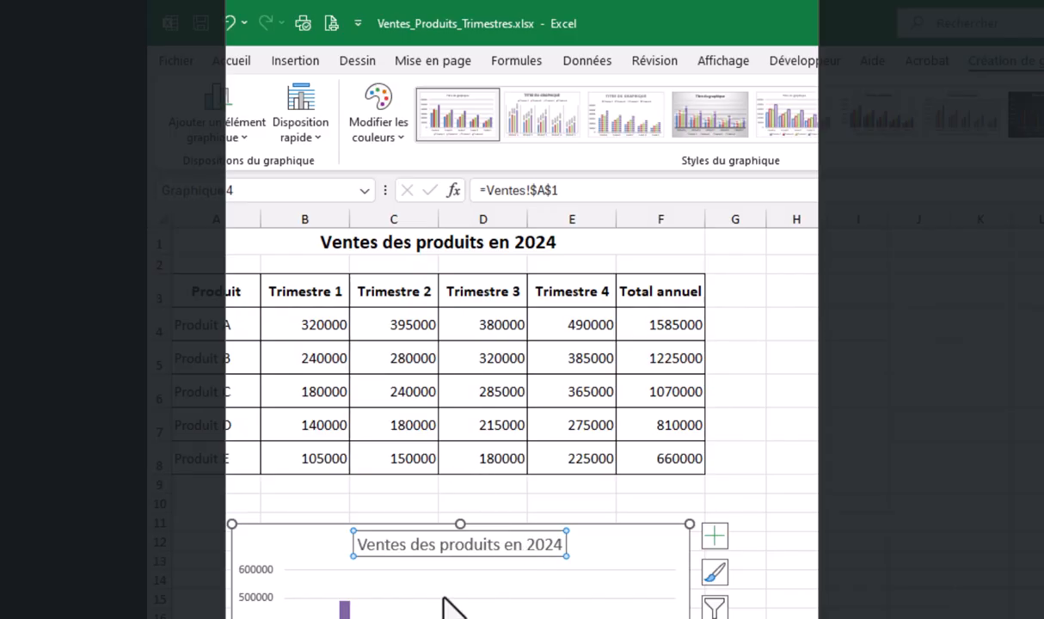
# Make the chart title bold and increase its font size to 18
pyautogui.click(263, 60)
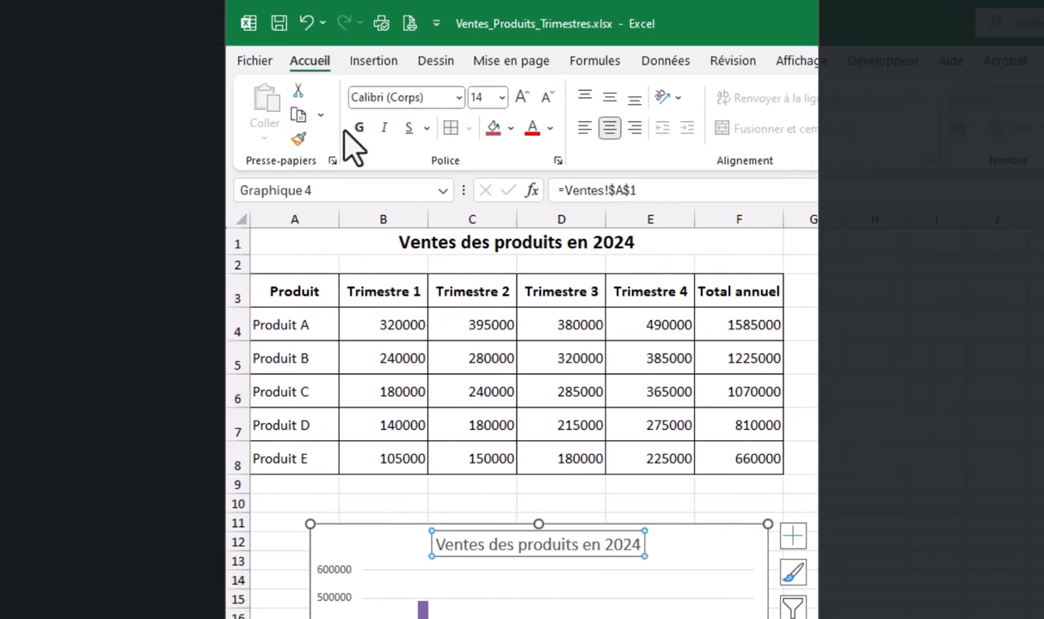
pyautogui.click(521, 98)
pyautogui.click(521, 97)
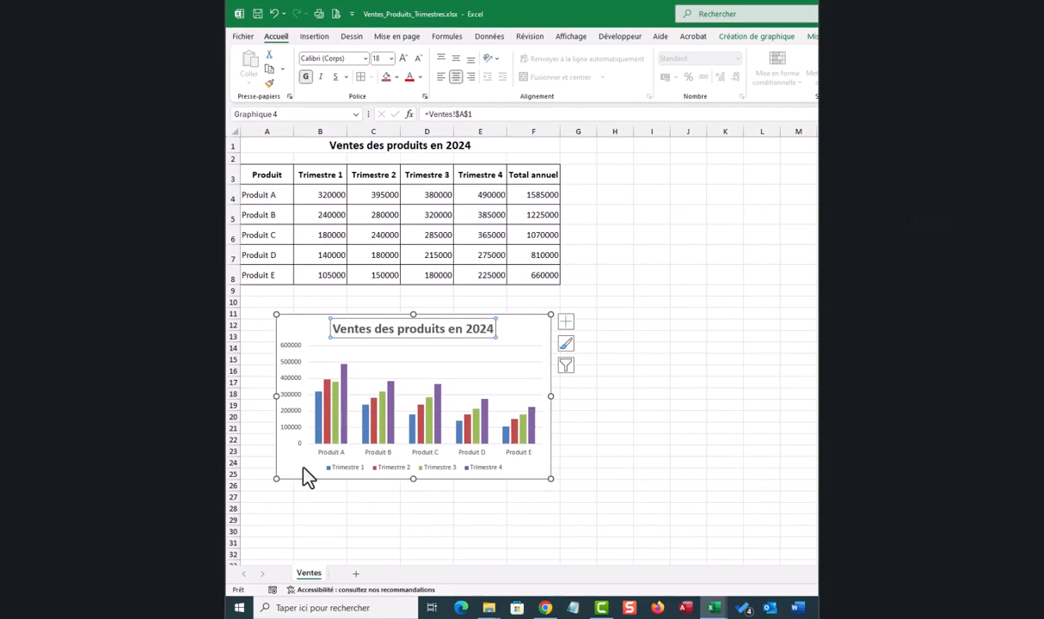
# Move and enlarge the chart so it spans roughly rows 10 to 31 below the sales table
pyautogui.click(303, 469)
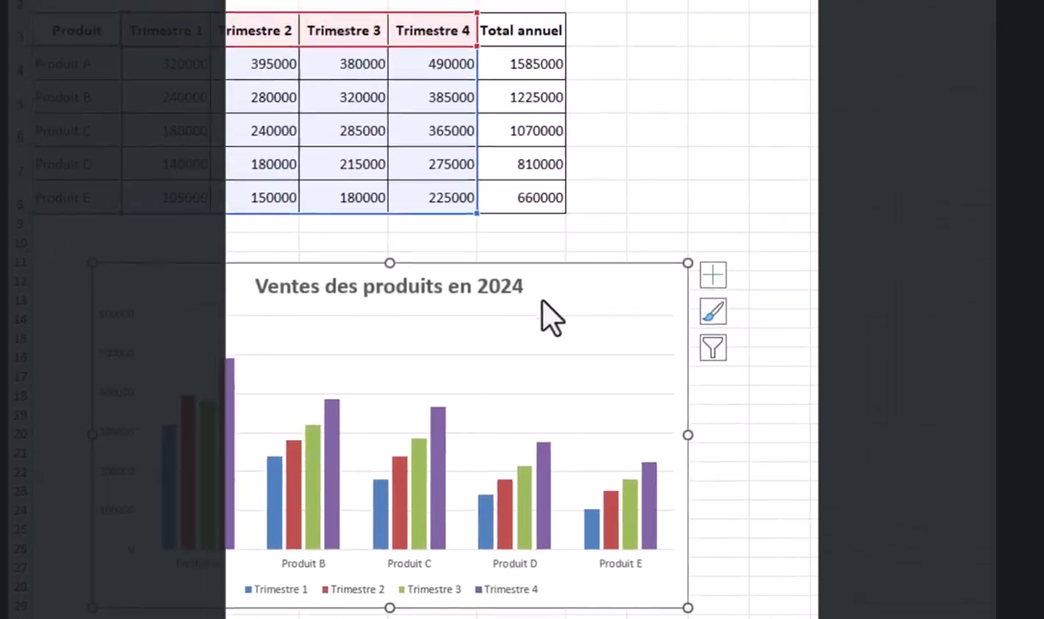
pyautogui.moveTo(547, 291); pyautogui.dragTo(502, 288)
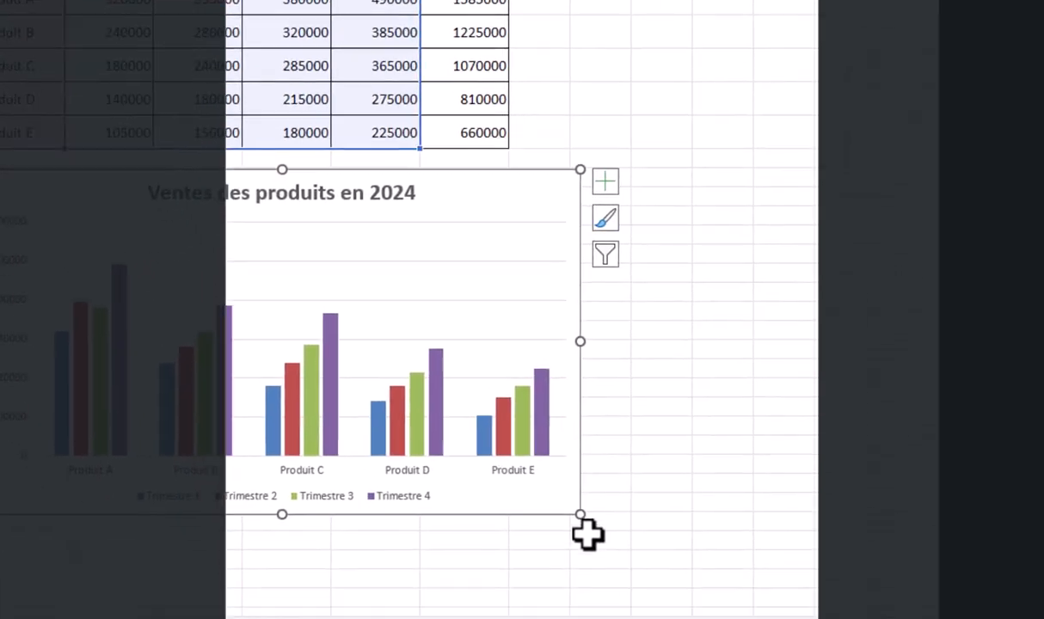
pyautogui.moveTo(538, 427); pyautogui.dragTo(701, 494)
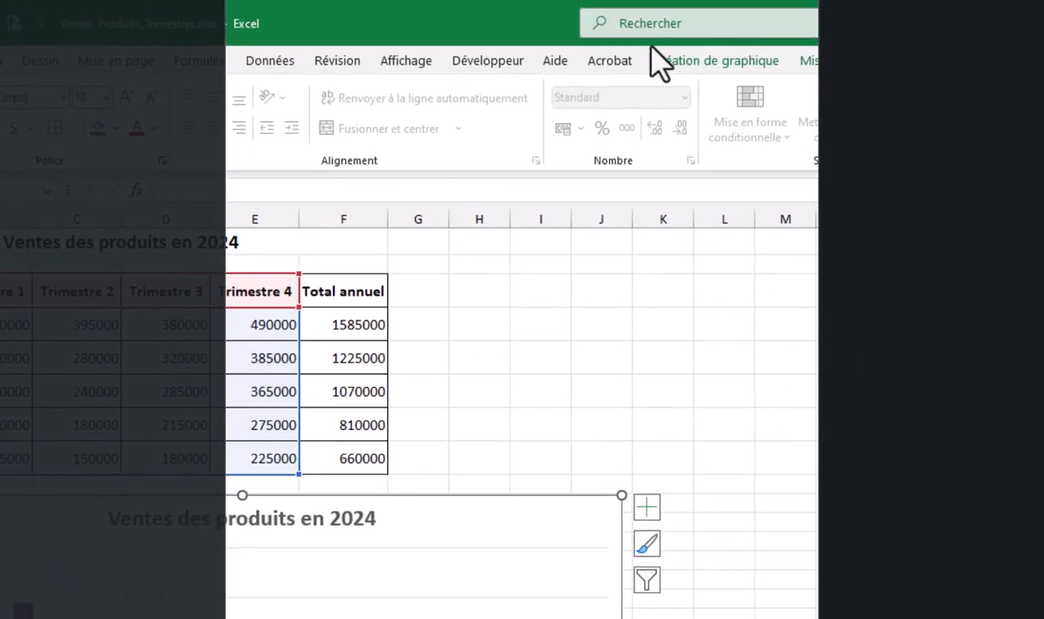
# Add a primary vertical axis title to the chart and set its text to Ventes
pyautogui.click(662, 60)
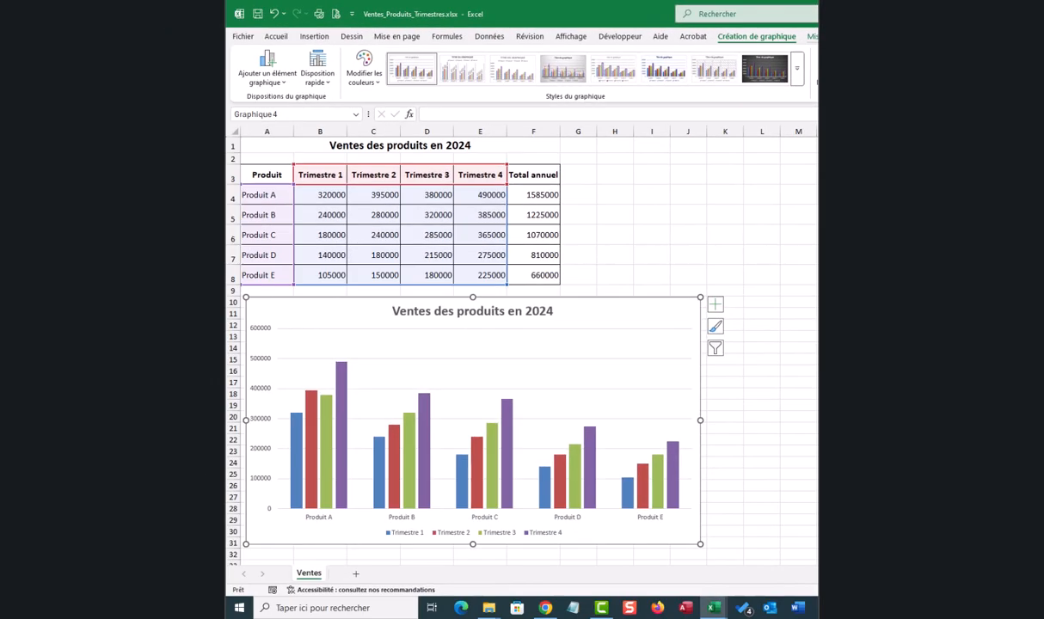
pyautogui.click(266, 79)
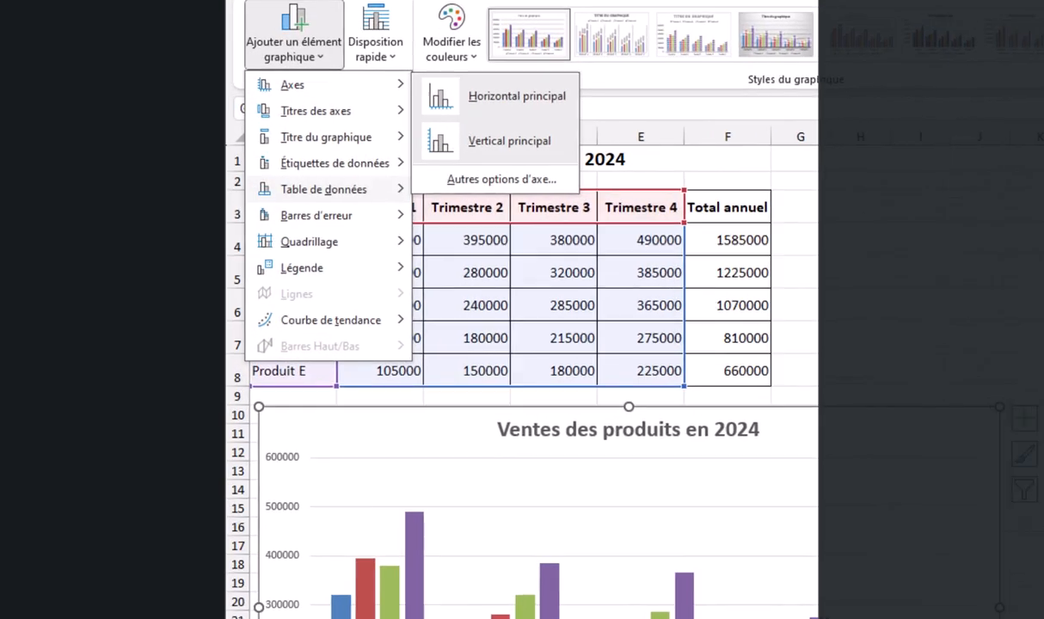
pyautogui.moveTo(322, 196)
pyautogui.moveTo(342, 154)
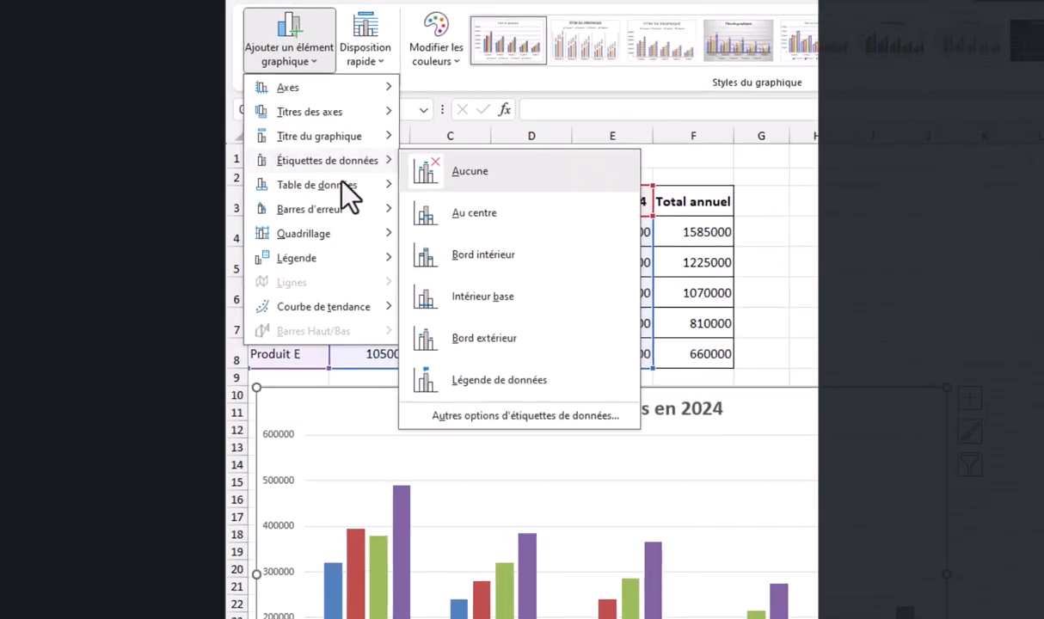
pyautogui.moveTo(301, 164)
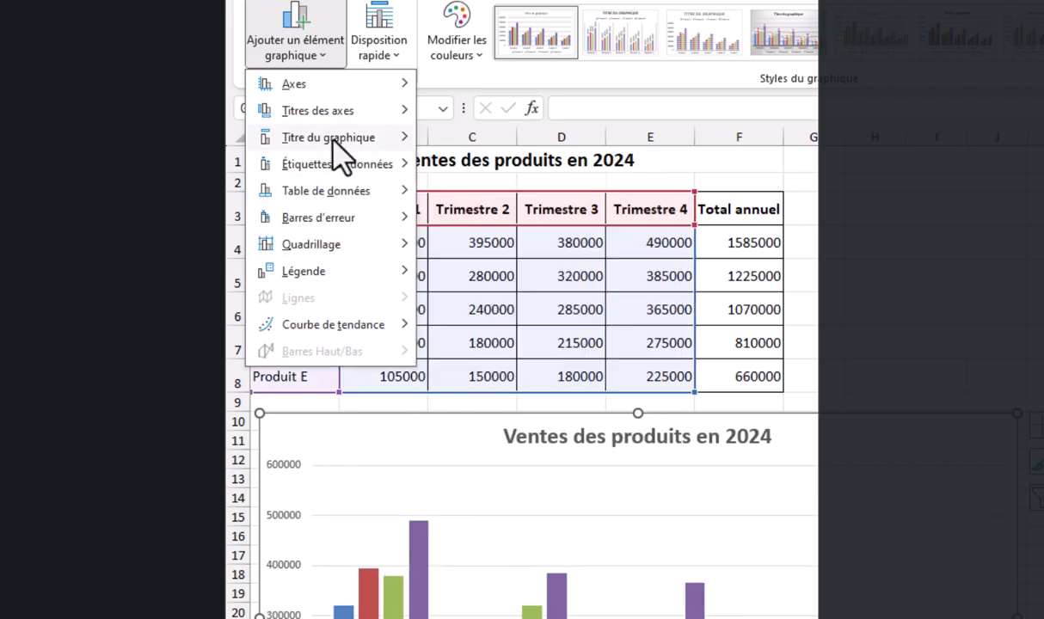
pyautogui.moveTo(340, 155)
pyautogui.moveTo(344, 116)
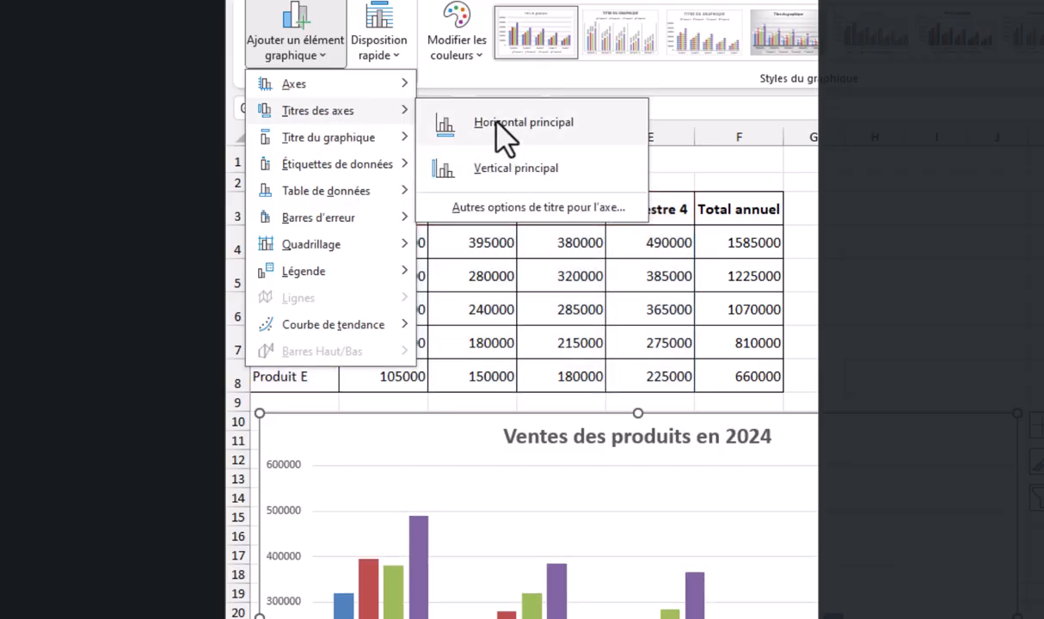
pyautogui.click(494, 169)
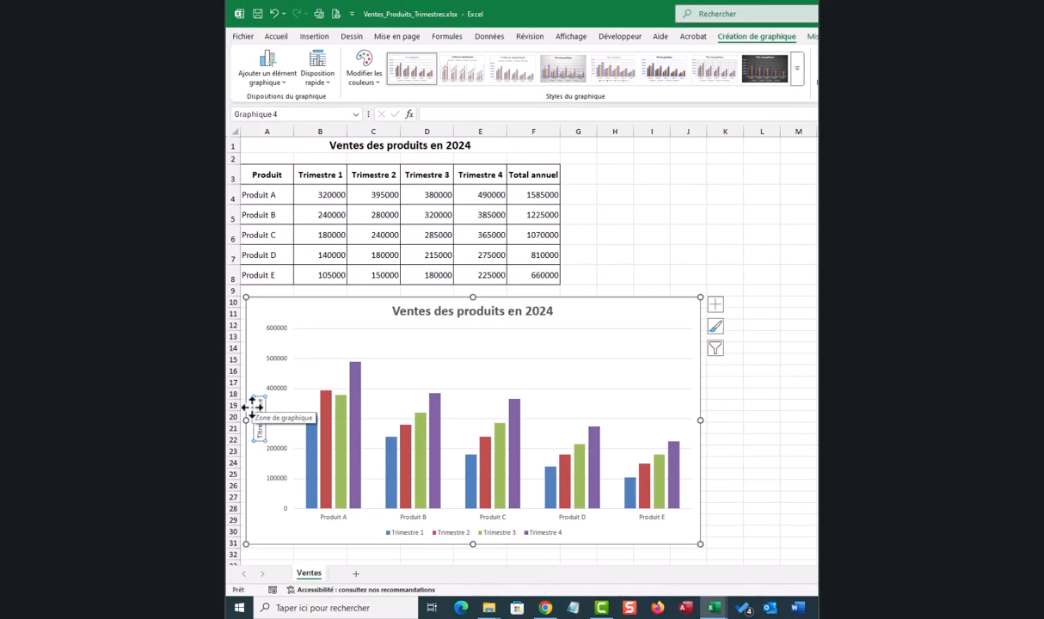
pyautogui.write('Ventes')
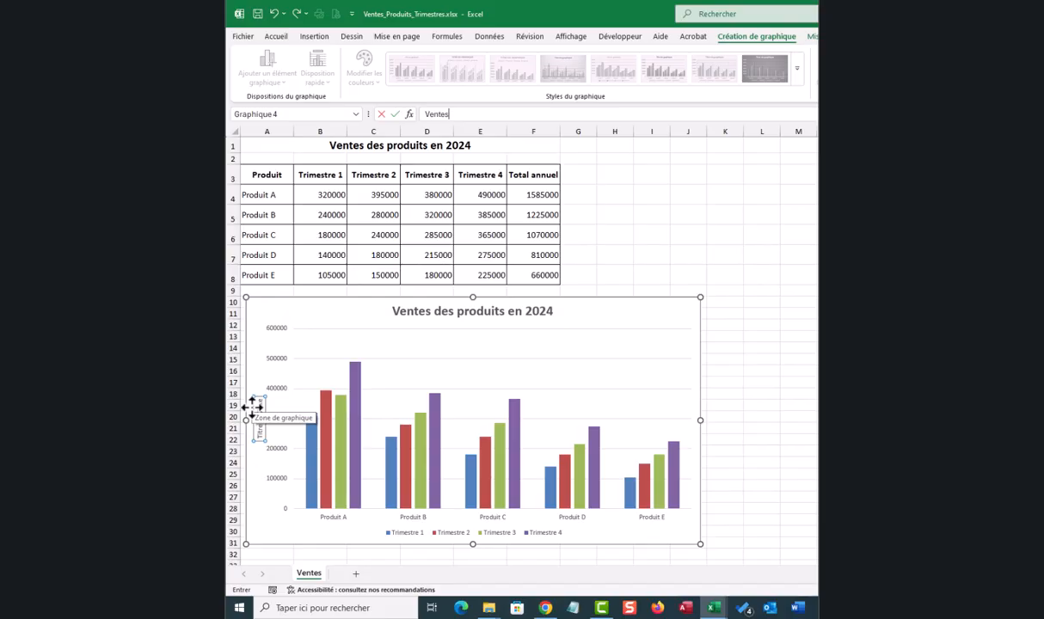
pyautogui.press('Return')
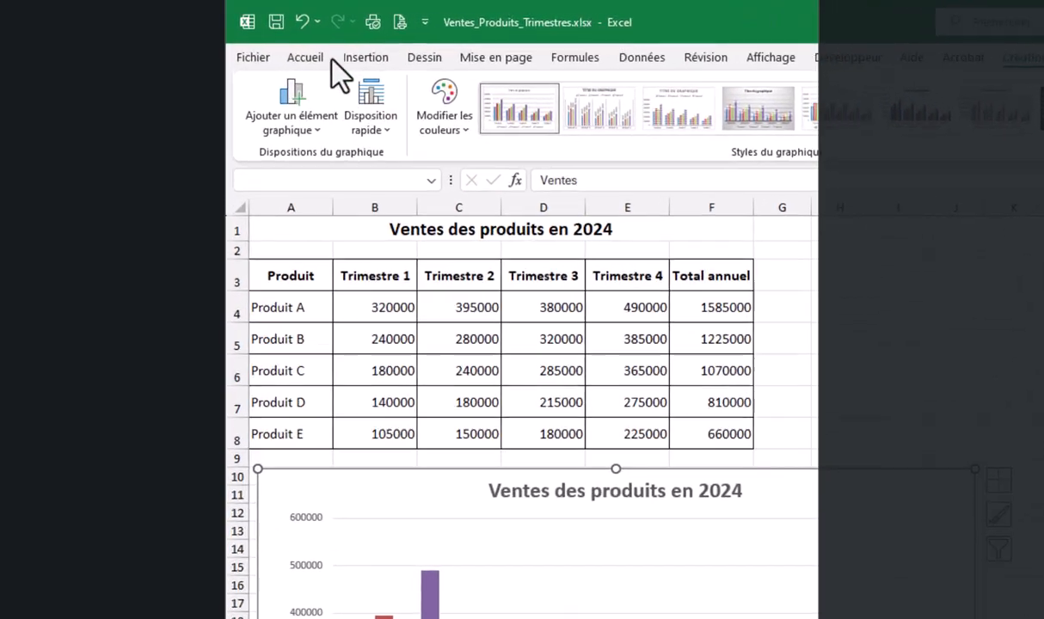
# Make the vertical axis title bold and increase its font size by two steps
pyautogui.click(276, 36)
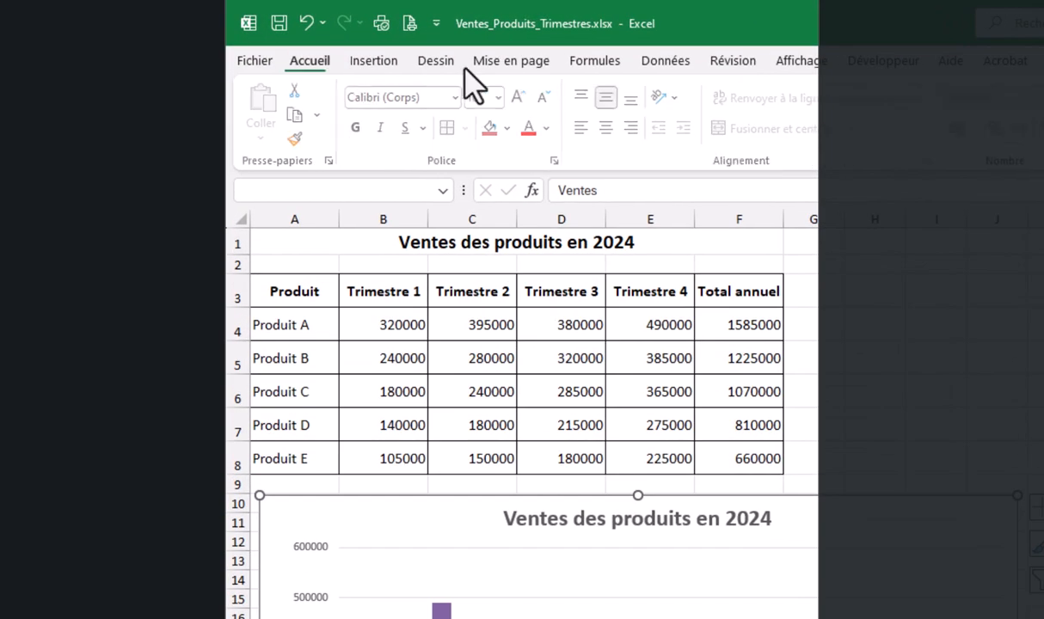
pyautogui.click(359, 127)
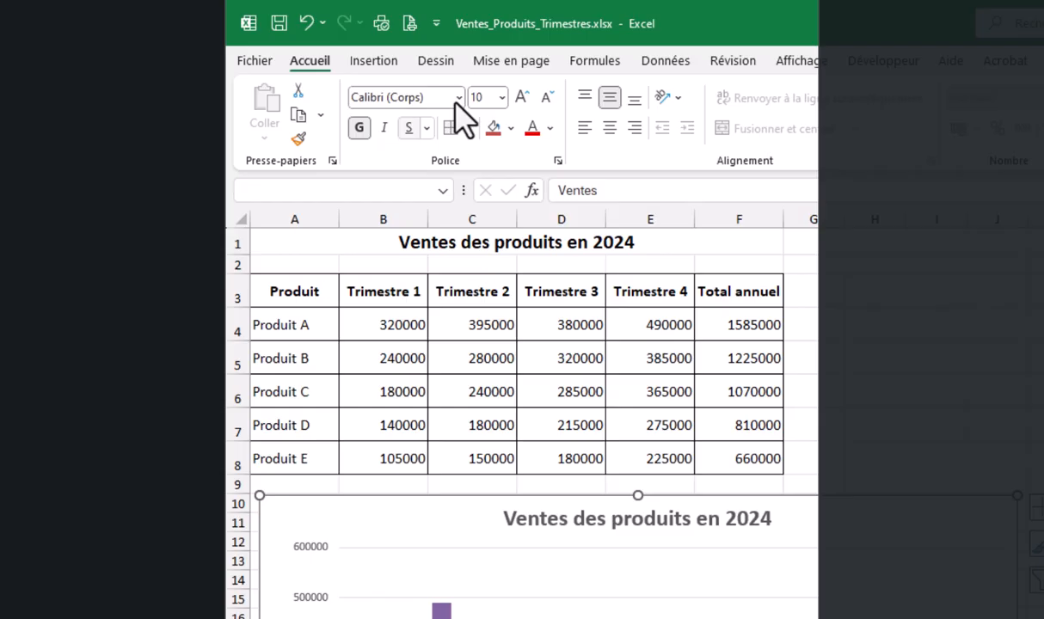
pyautogui.click(521, 97)
pyautogui.click(520, 98)
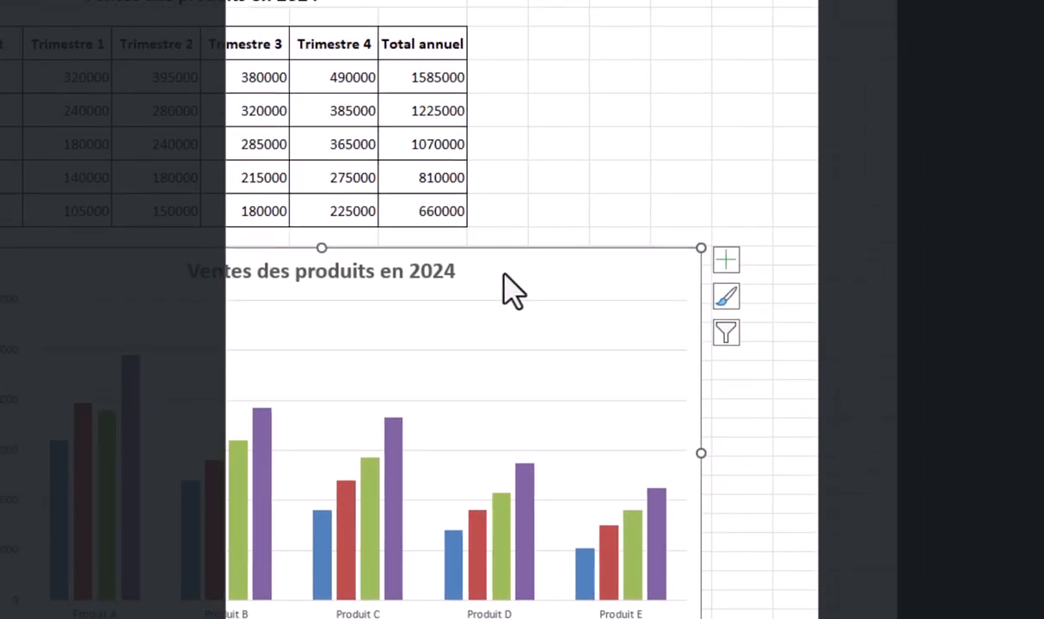
# Apply the dark-background Style 8 to the chart and recolour its columns with the purple monochrome palette
pyautogui.click(701, 62)
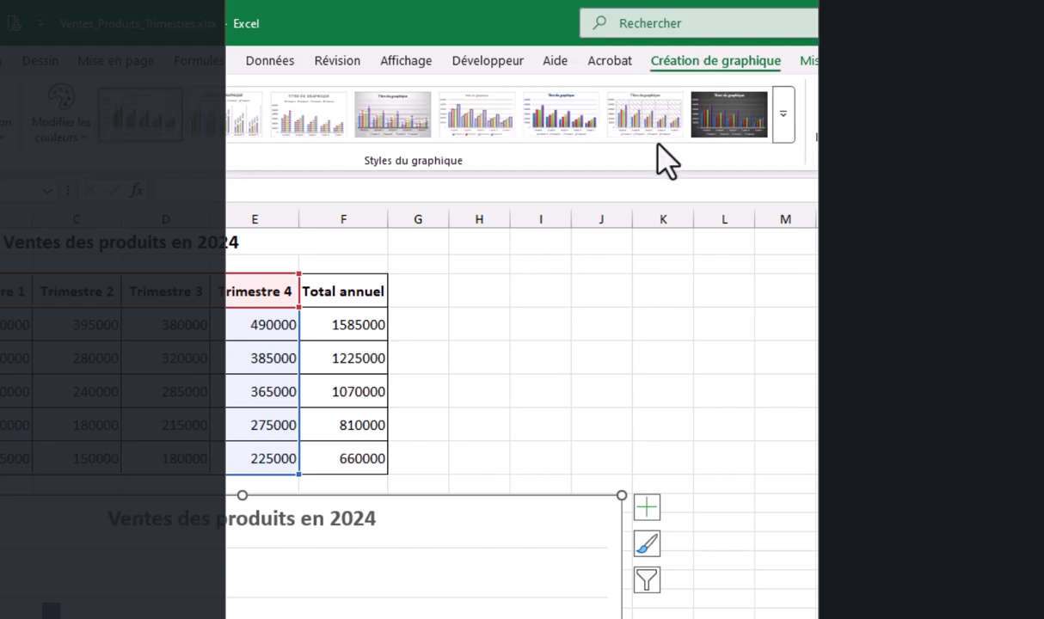
pyautogui.click(779, 120)
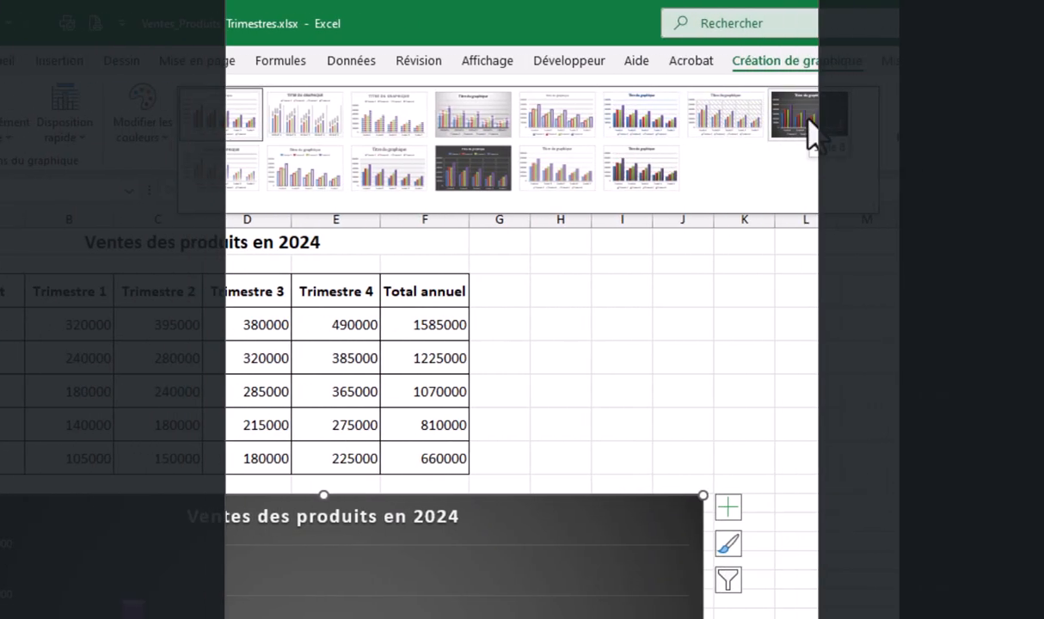
pyautogui.click(808, 125)
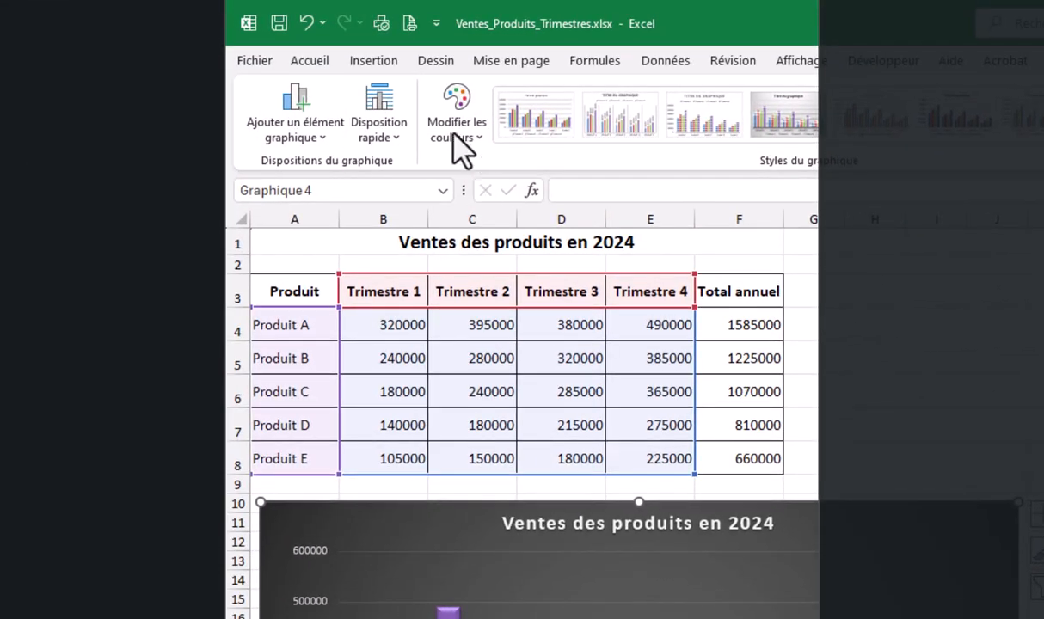
pyautogui.click(455, 134)
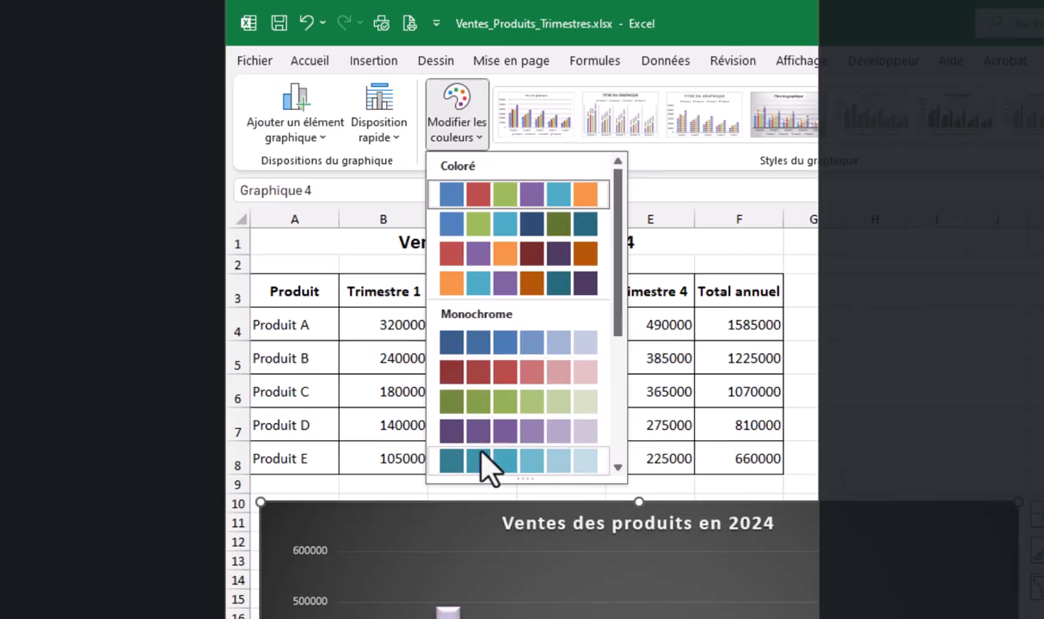
pyautogui.click(500, 430)
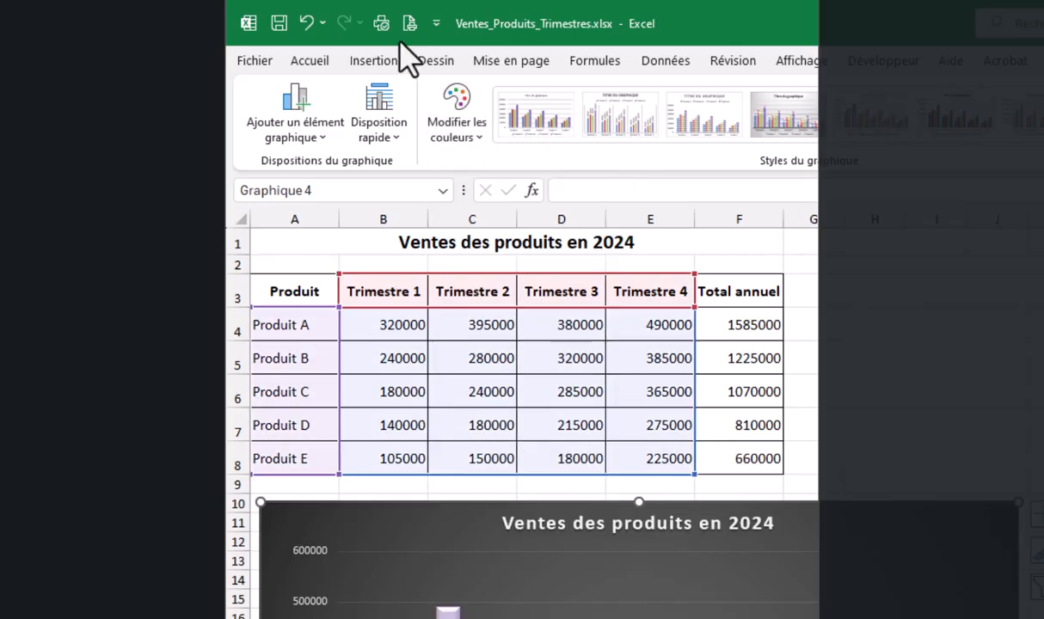
# Preview the quick layouts available for the chart and choose the first layout
pyautogui.click(389, 131)
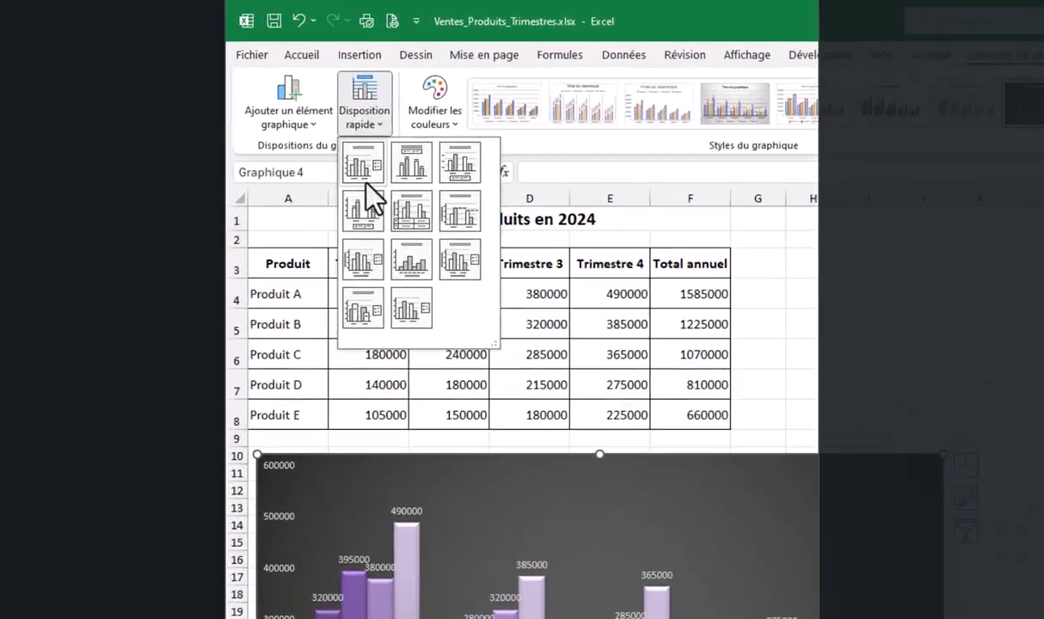
pyautogui.click(367, 183)
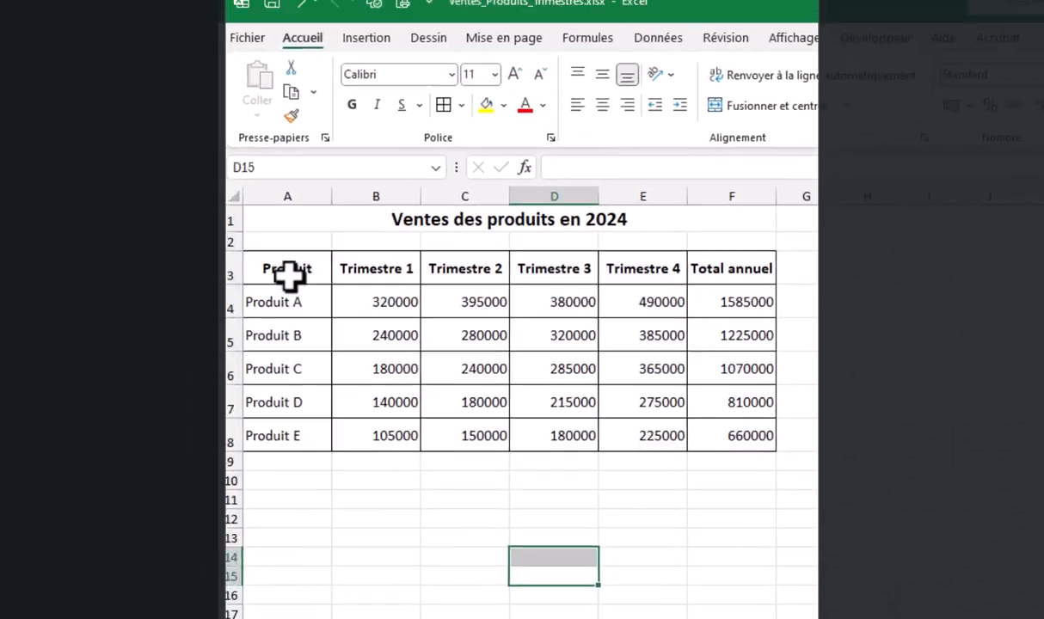
# Insert a 3D pie chart from the product names A3:A8 and annual totals F3:F8, and place it below the table
pyautogui.moveTo(231, 86); pyautogui.dragTo(327, 211)
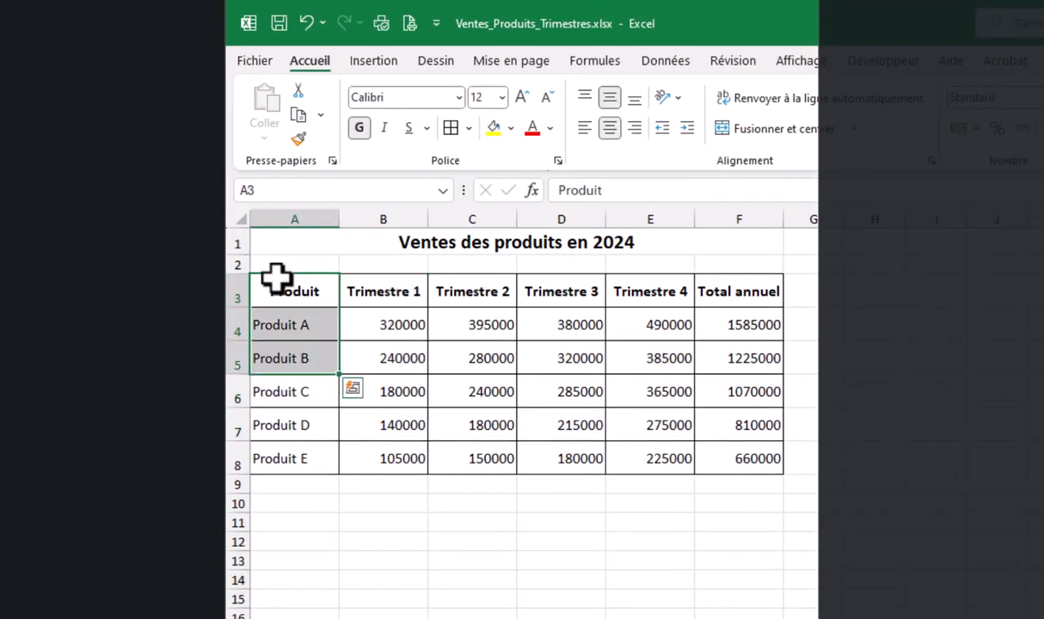
pyautogui.moveTo(275, 280); pyautogui.dragTo(314, 462)
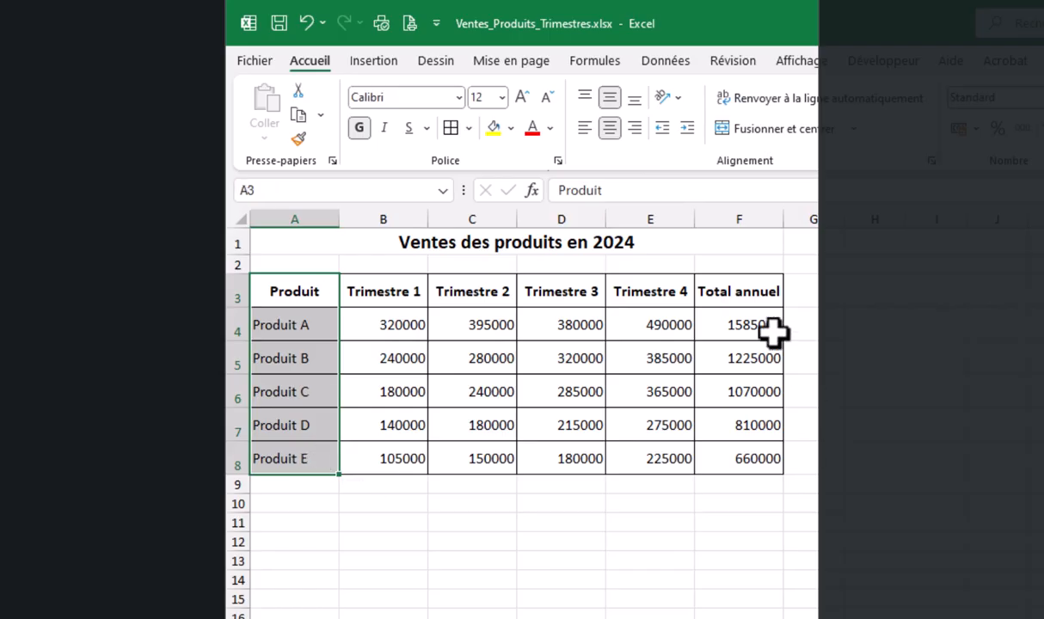
pyautogui.keyDown('ctrl'); pyautogui.moveTo(751, 291); pyautogui.dragTo(751, 462); pyautogui.keyUp('ctrl')
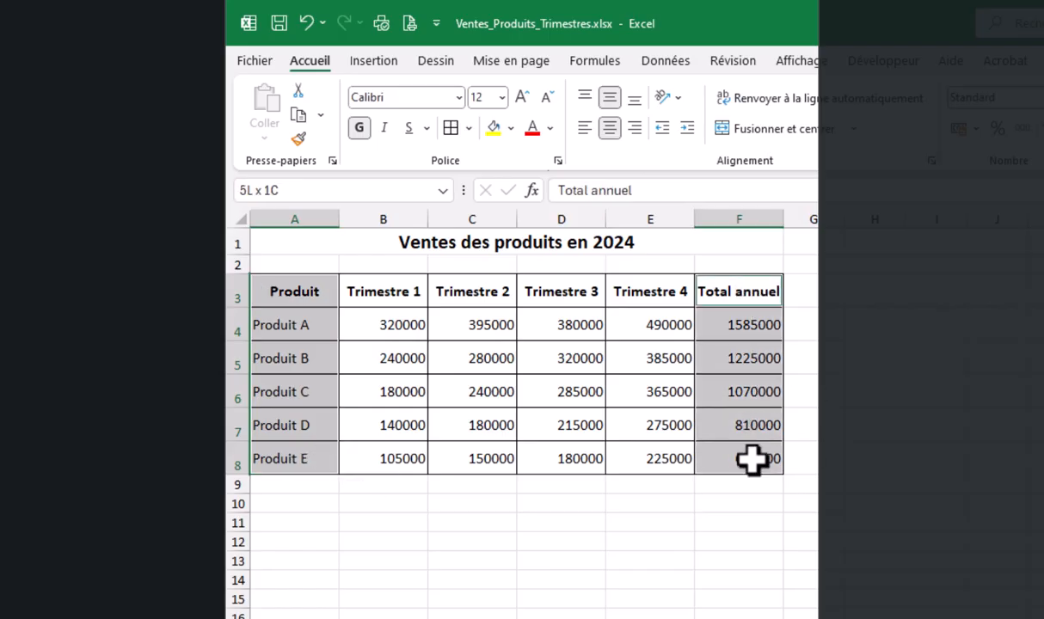
pyautogui.click(373, 60)
pyautogui.click(817, 138)
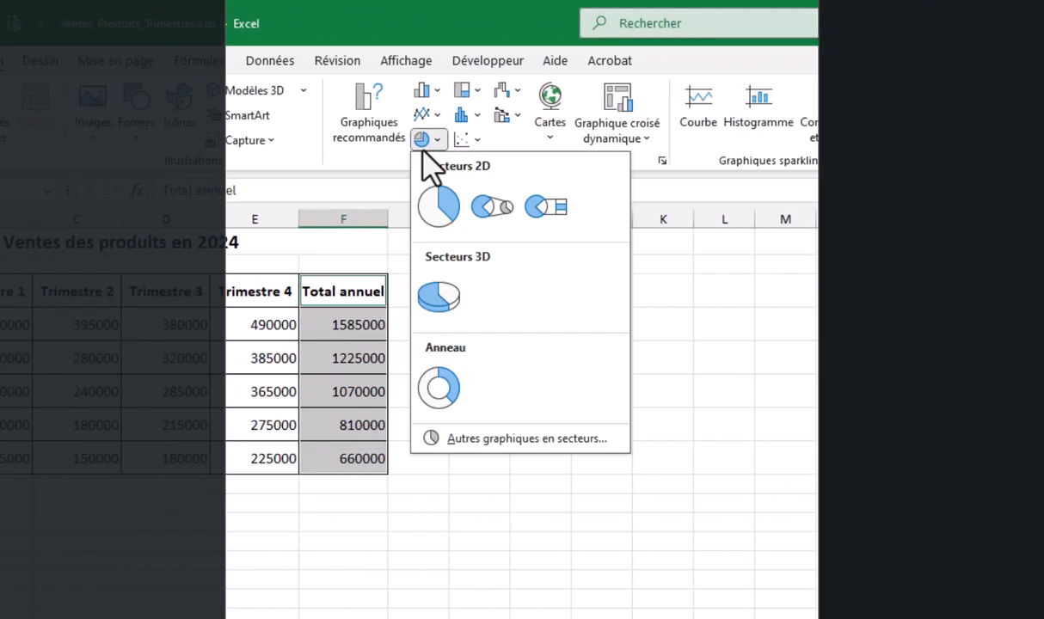
pyautogui.click(438, 297)
pyautogui.moveTo(617, 460); pyautogui.dragTo(290, 297)
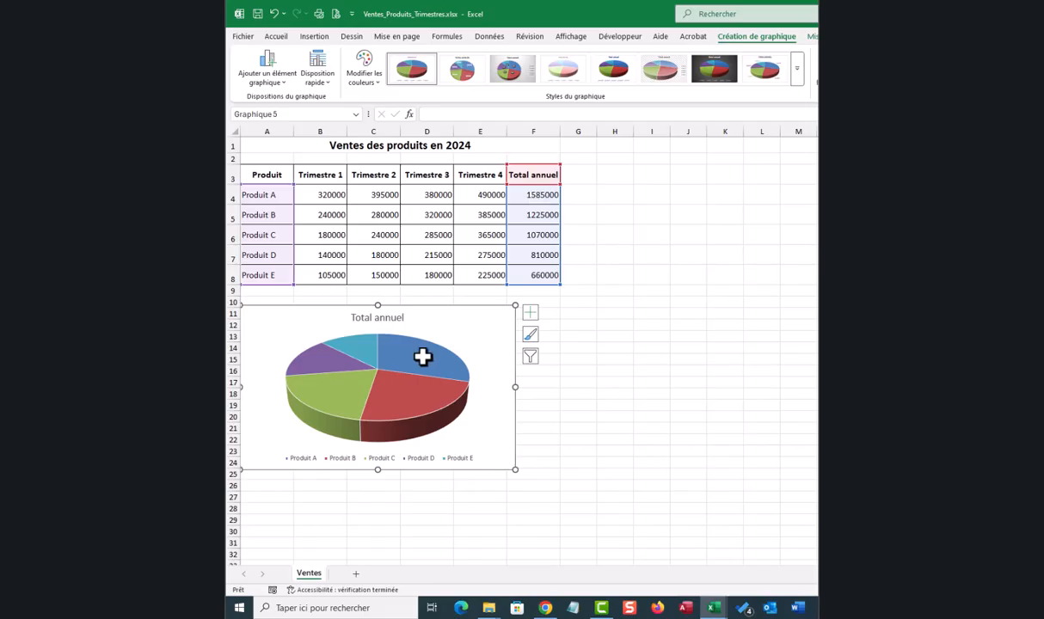
# Inspect the pie slices' data and move the chart slightly to the right beneath the table
pyautogui.moveTo(402, 394)
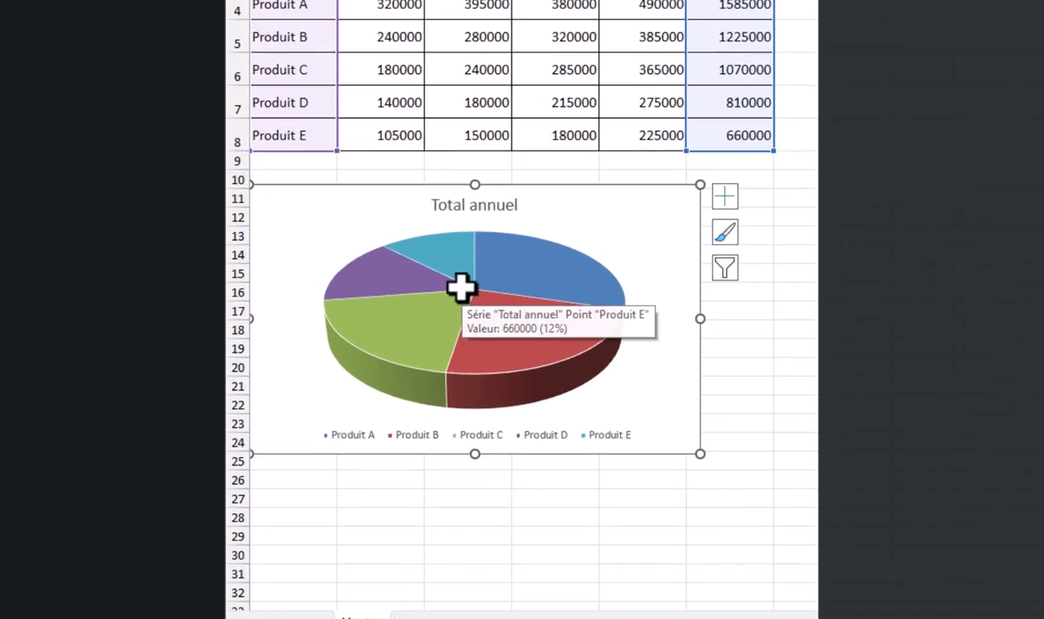
pyautogui.click(384, 368)
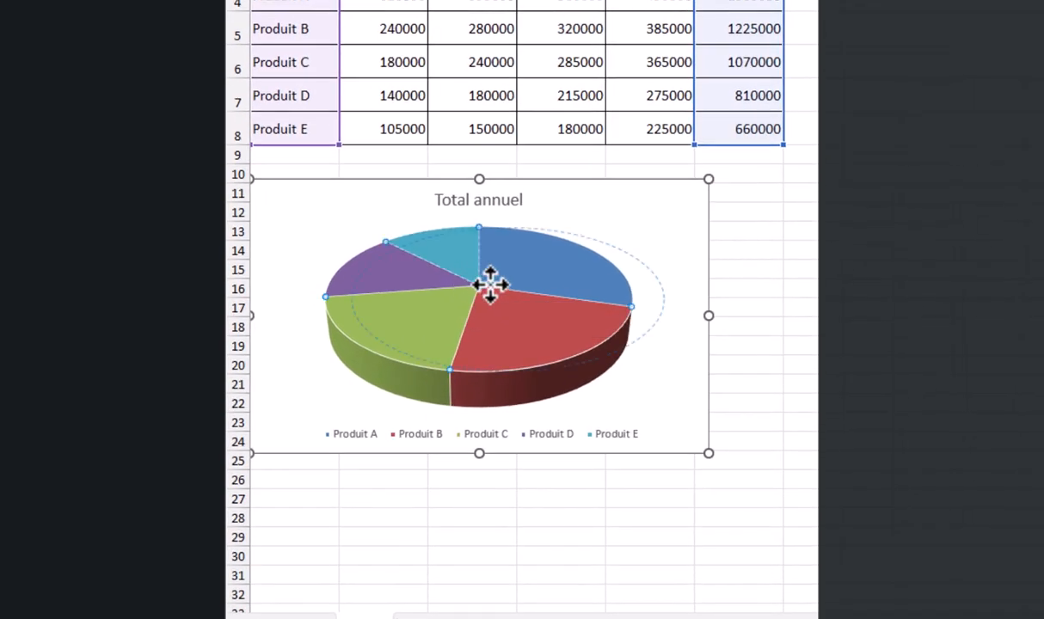
pyautogui.moveTo(601, 226); pyautogui.dragTo(671, 217)
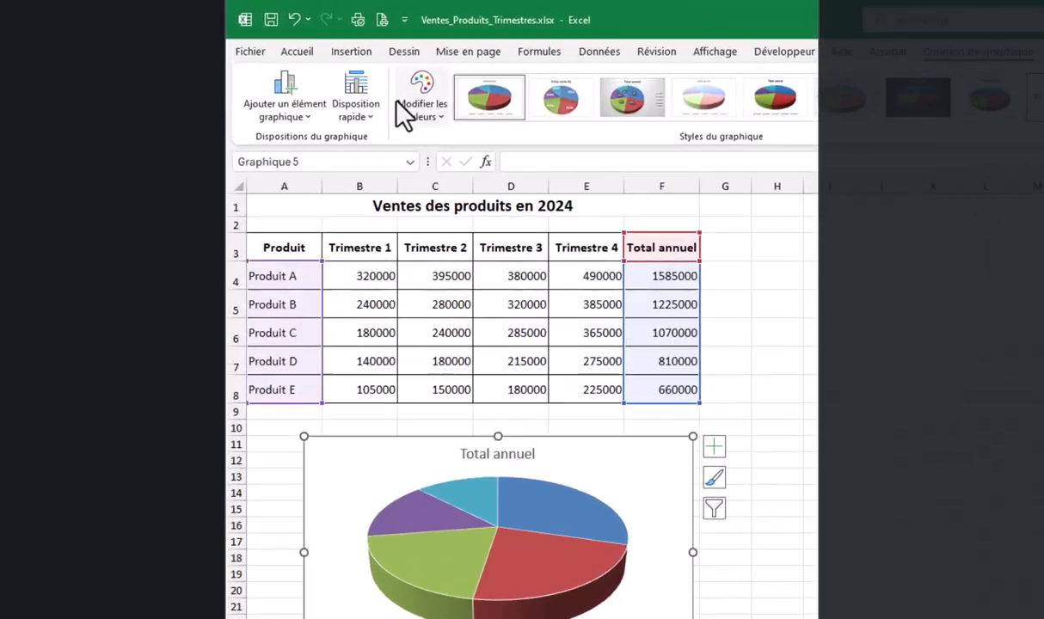
# Apply the quick layout with title, percentage labels and right-hand legend to the pie chart, plus the grey gradient style with dark label boxes
pyautogui.click(366, 79)
pyautogui.click(378, 129)
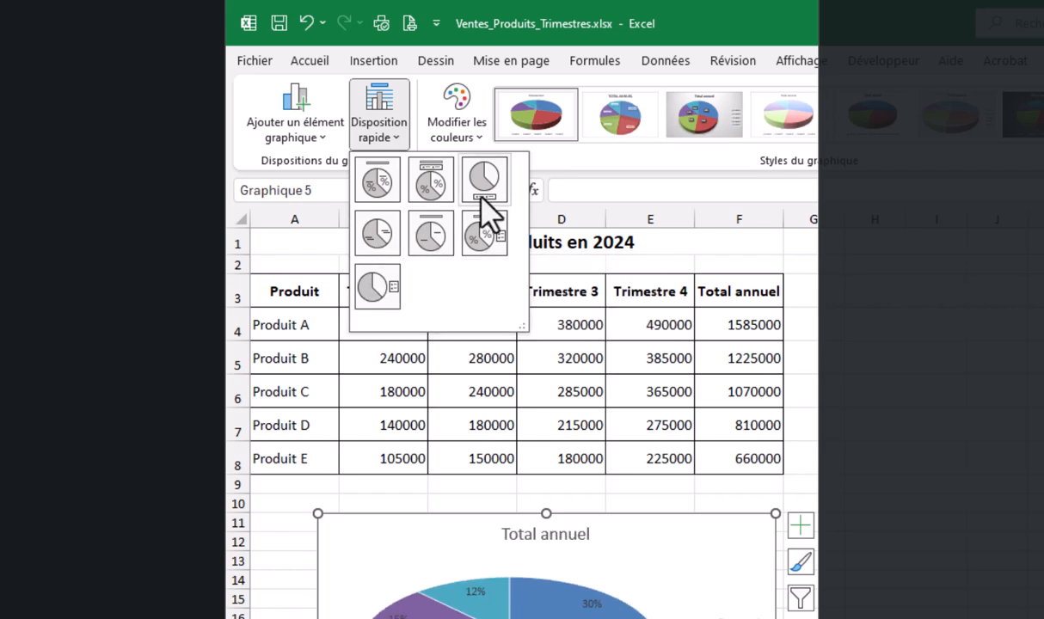
pyautogui.click(489, 244)
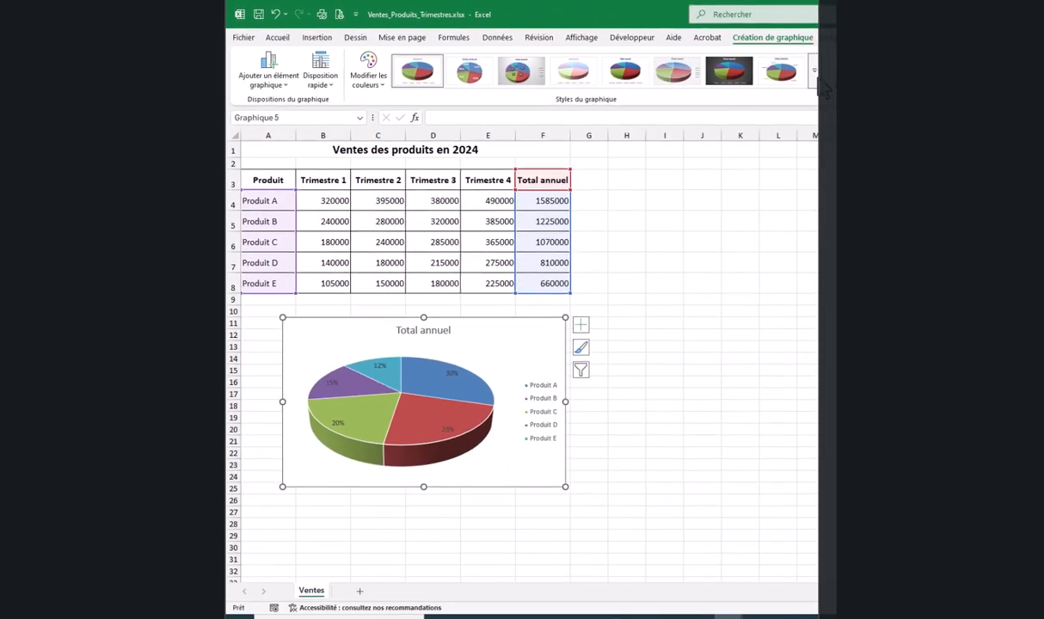
pyautogui.click(801, 75)
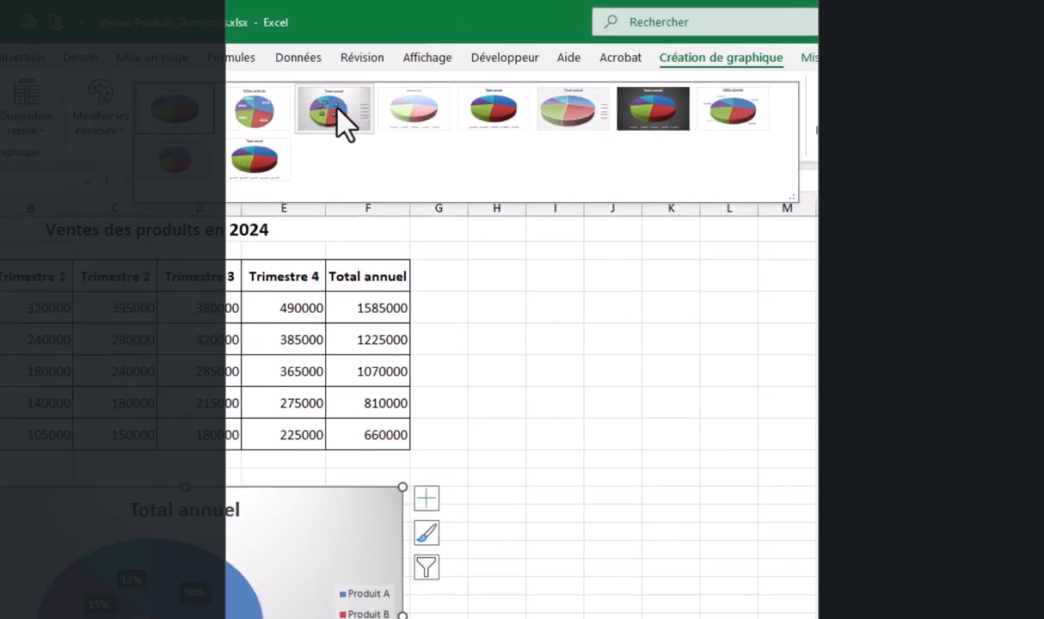
pyautogui.click(337, 111)
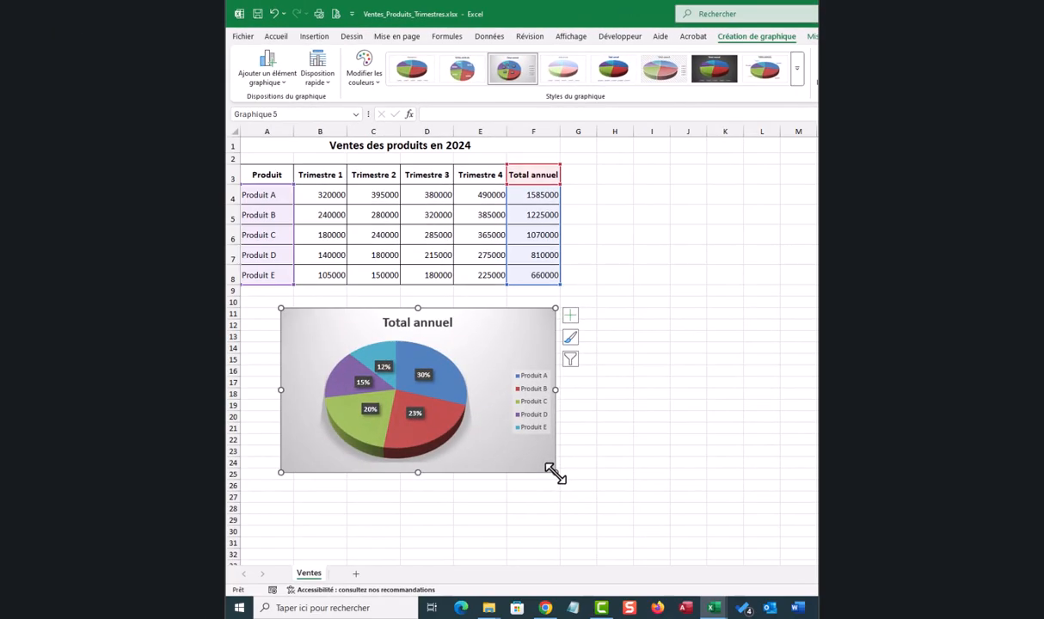
# Enlarge the pie chart and reposition it just under the table, covering about rows 10 to 30 from column A
pyautogui.moveTo(556, 473); pyautogui.dragTo(628, 542)
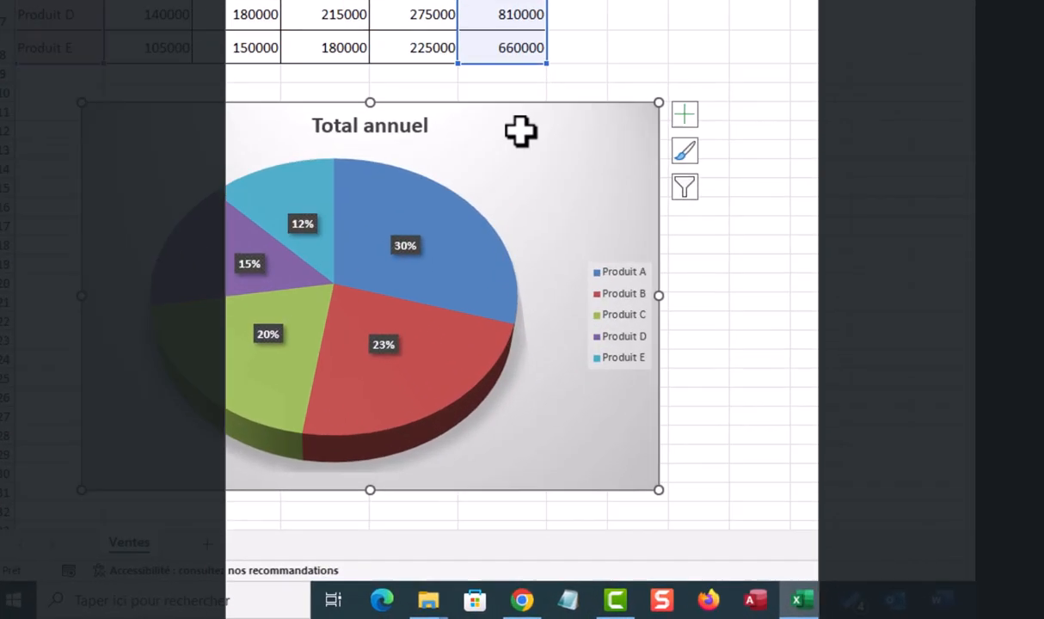
pyautogui.moveTo(545, 325); pyautogui.dragTo(507, 316)
pyautogui.moveTo(457, 116); pyautogui.dragTo(461, 115)
pyautogui.click(460, 112)
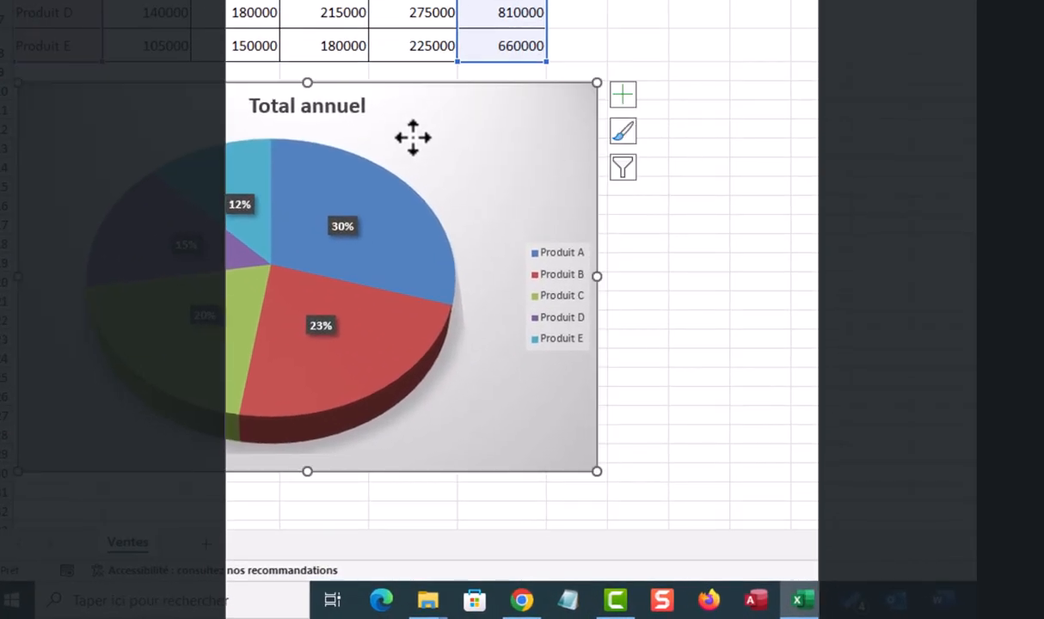
pyautogui.click(348, 103)
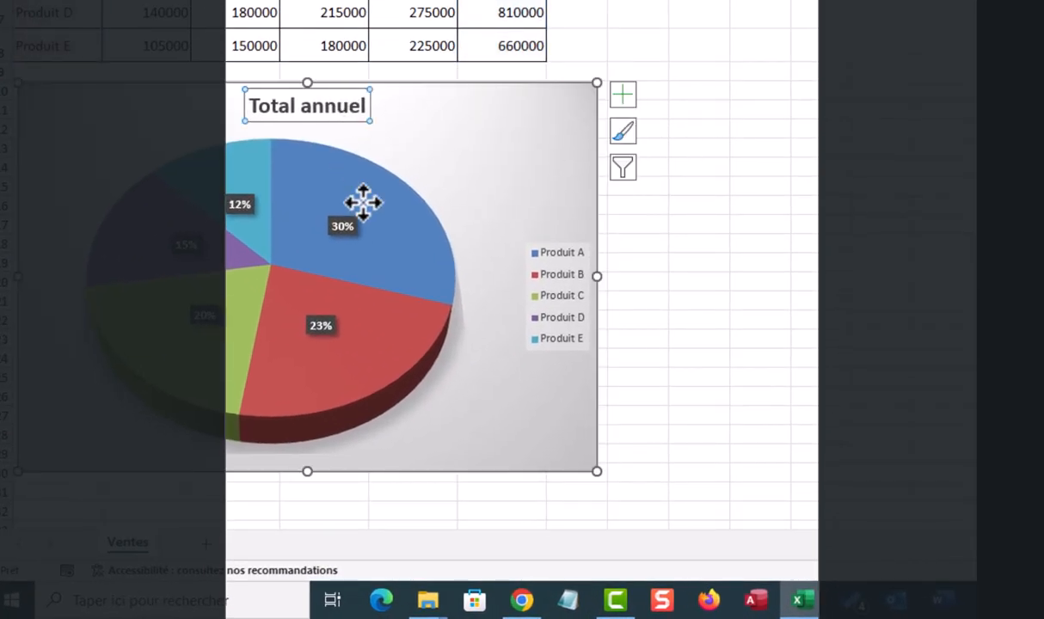
pyautogui.click(759, 89)
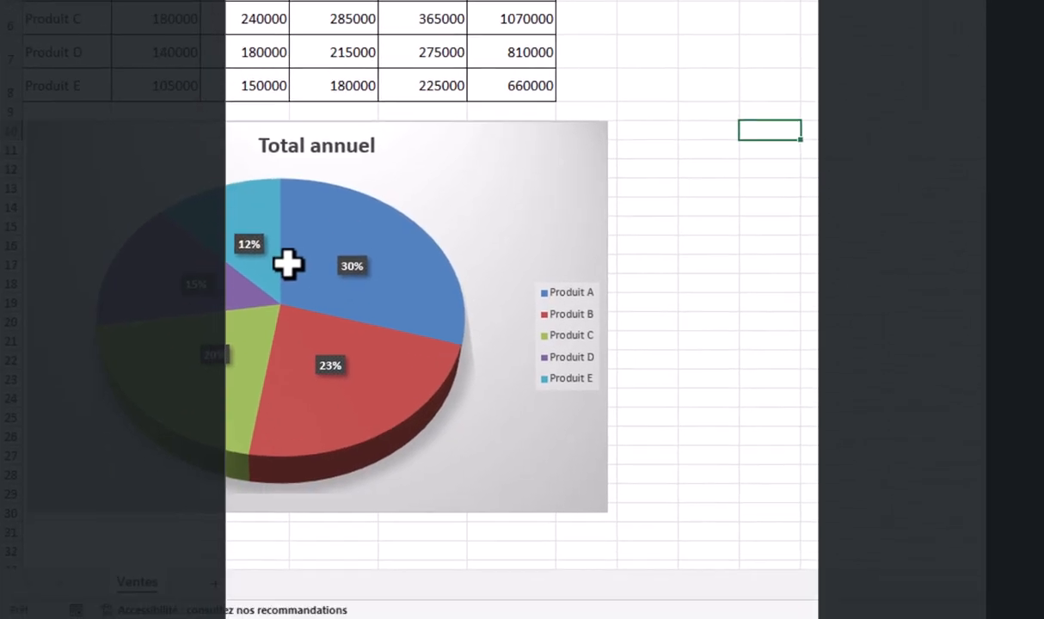
# Change the pie chart's source data to A3:A7 and F3:F7 on the Ventes sheet, leaving out Produit E
pyautogui.click(383, 575)
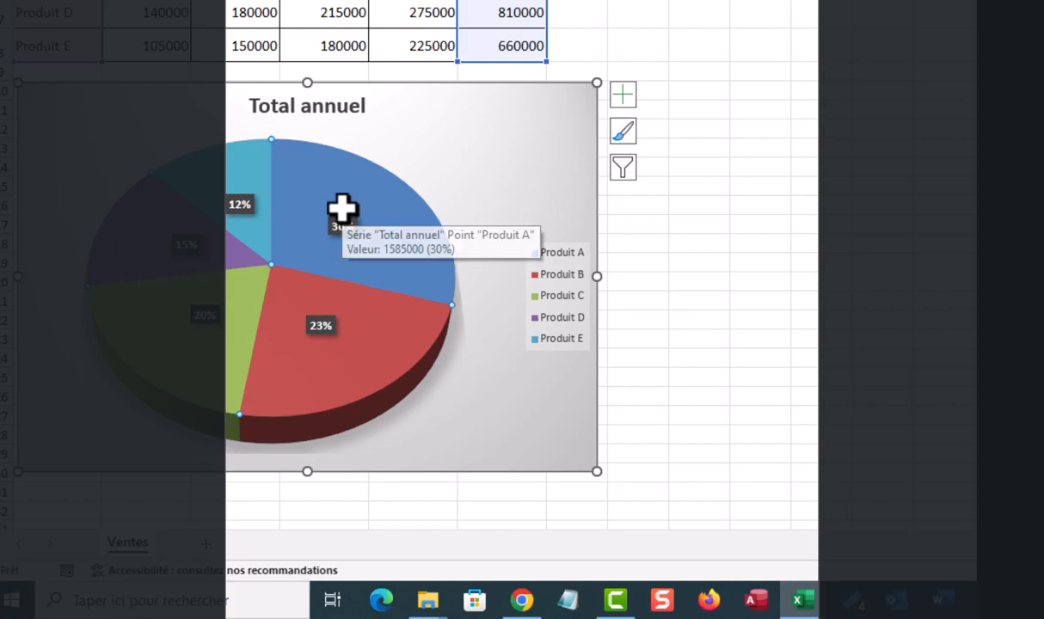
pyautogui.moveTo(334, 212)
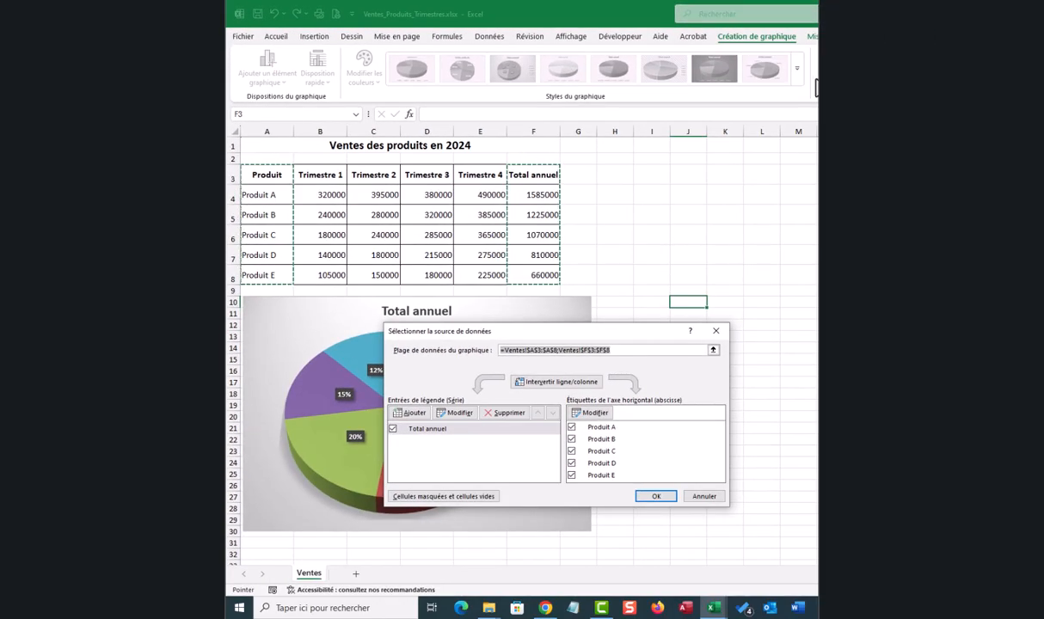
pyautogui.moveTo(265, 176); pyautogui.dragTo(270, 255)
pyautogui.moveTo(537, 176); pyautogui.dragTo(539, 252)
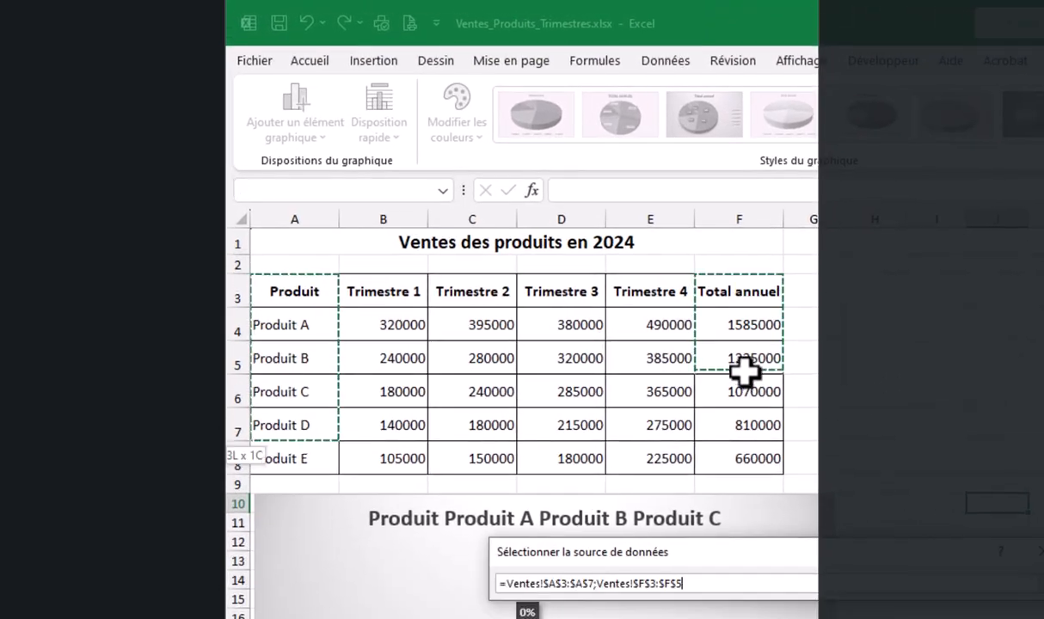
pyautogui.moveTo(748, 419); pyautogui.dragTo(744, 430)
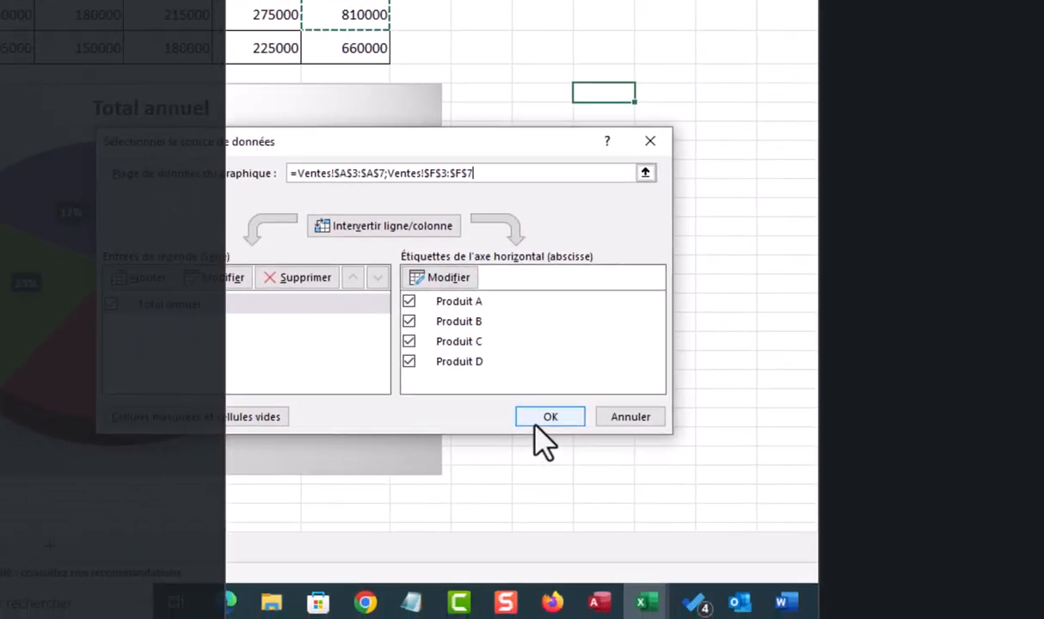
pyautogui.click(545, 418)
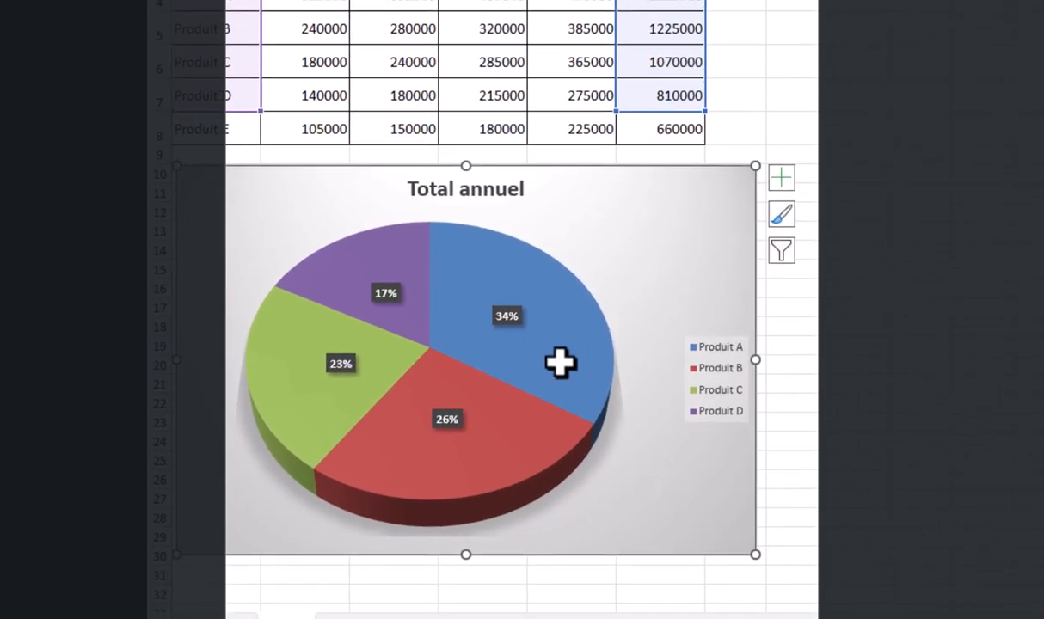
# Deselect the pie chart and select the merged title cell A1 above the table
pyautogui.moveTo(668, 464)
pyautogui.click(811, 96)
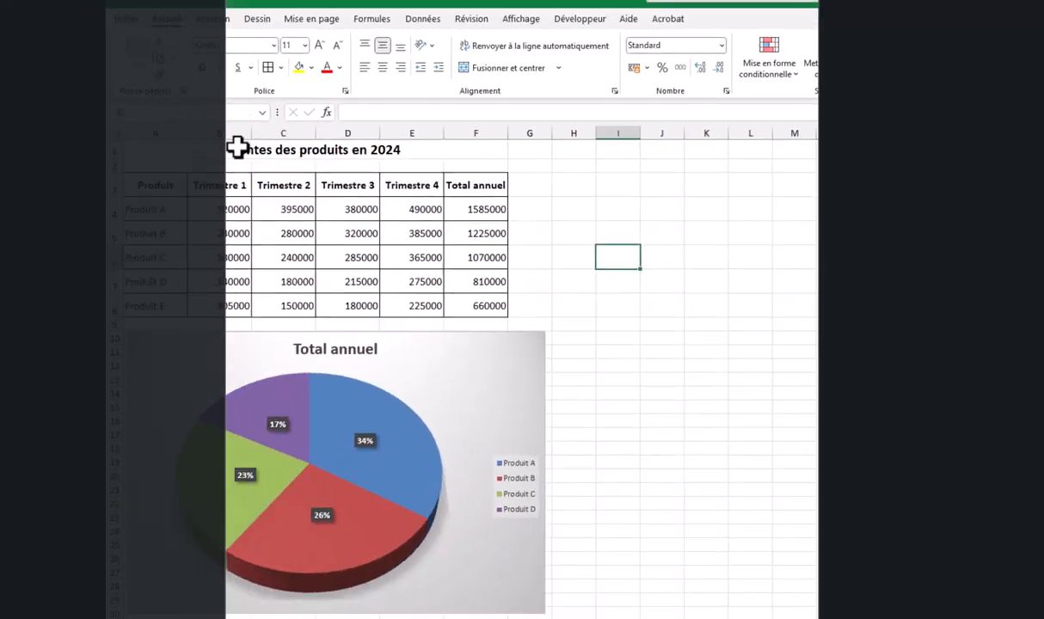
pyautogui.click(270, 155)
pyautogui.click(267, 141)
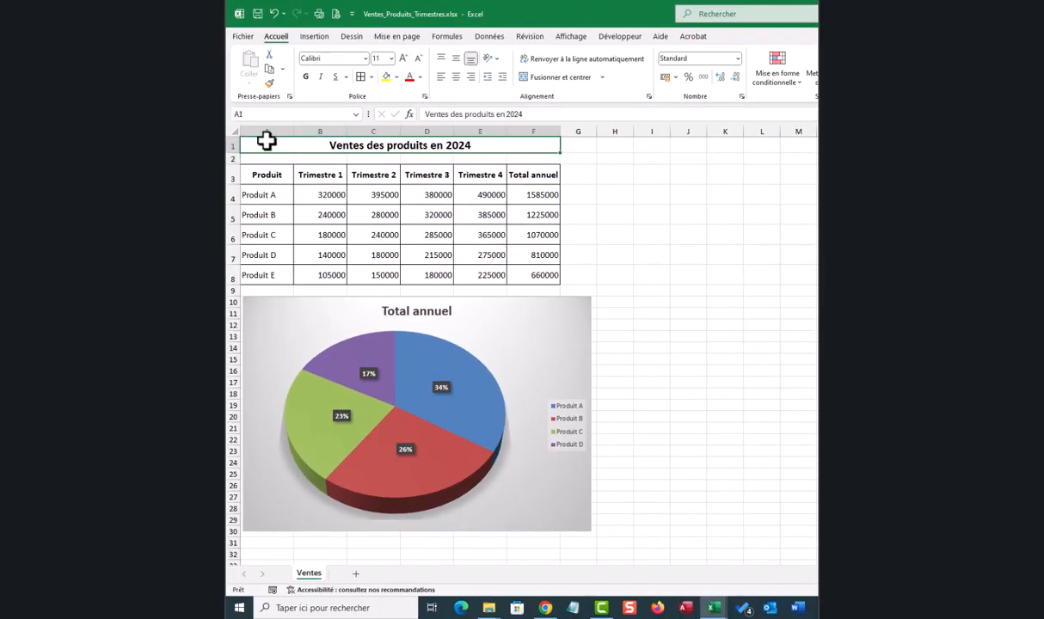